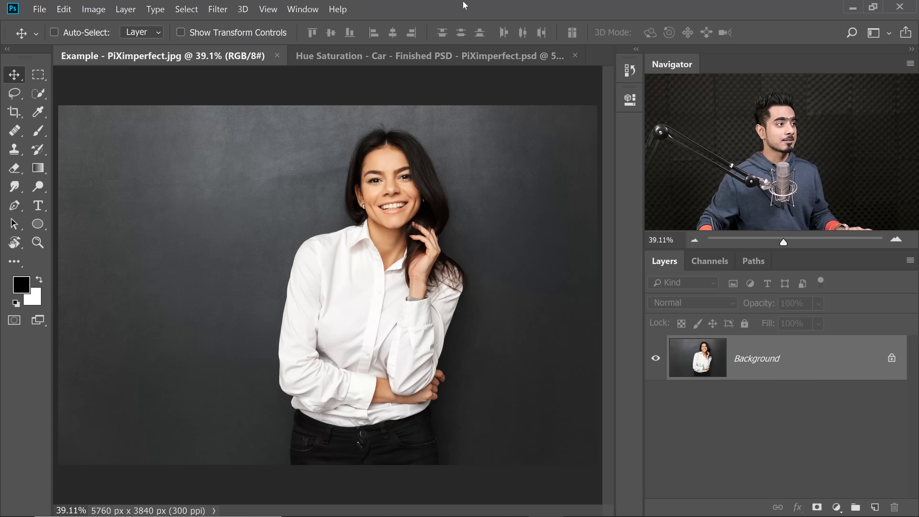
- Switch to the finished car document and toggle the Hue/Saturation layer off and on to compare the car's colours
left_click(420, 55)
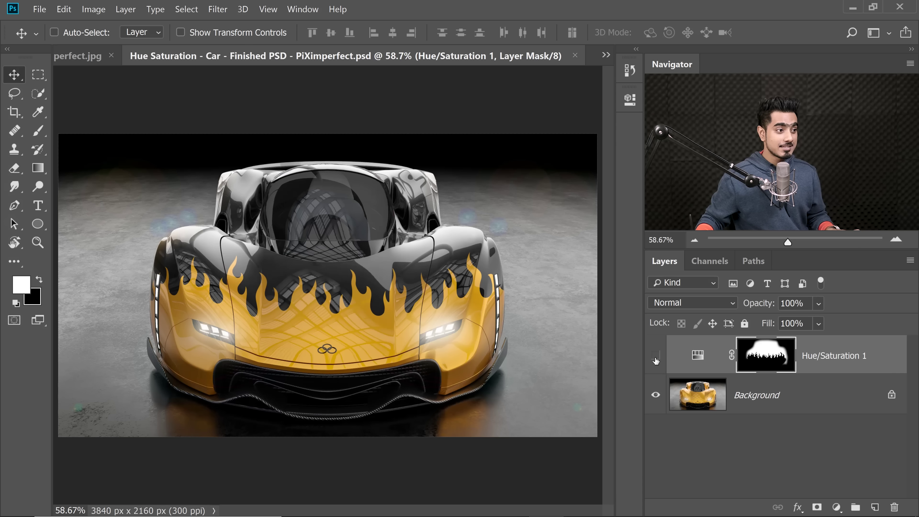
left_click(656, 355)
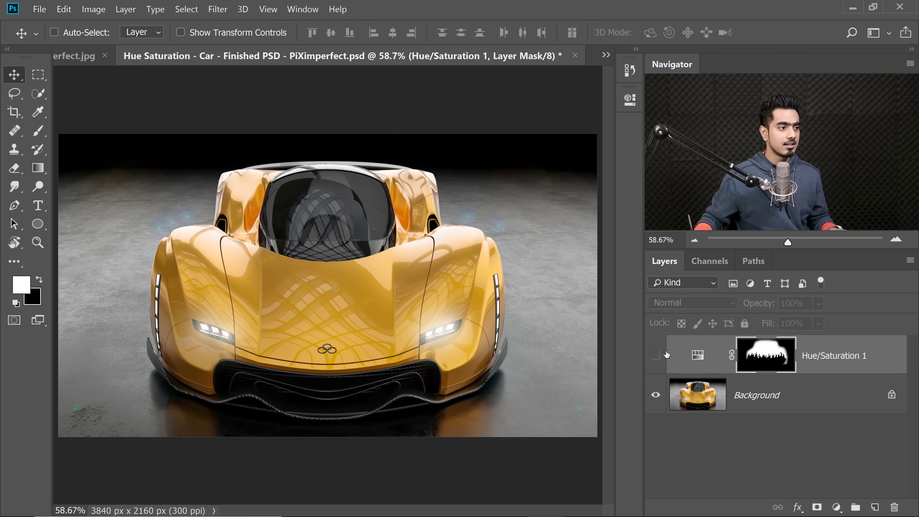
left_click(656, 355)
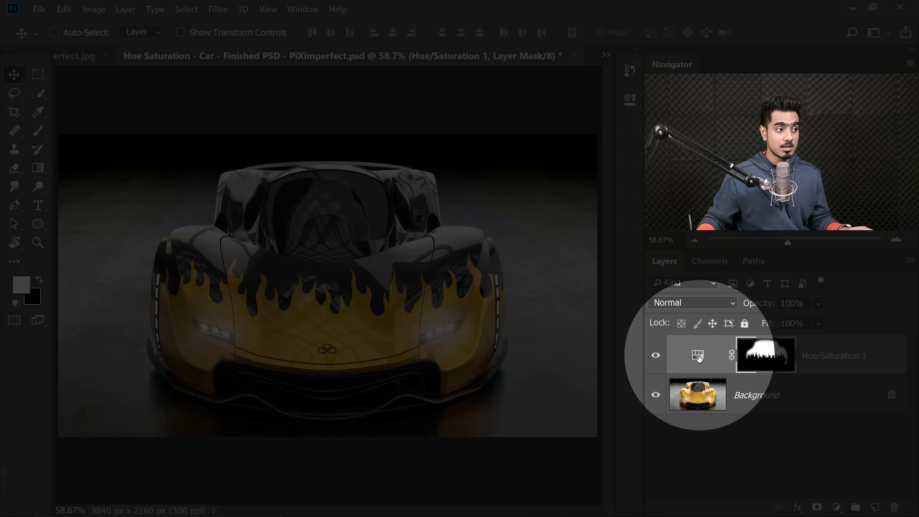
- Open the car's Hue/Saturation layer settings and switch the adjusted colour range to Yellows
double_click(698, 356)
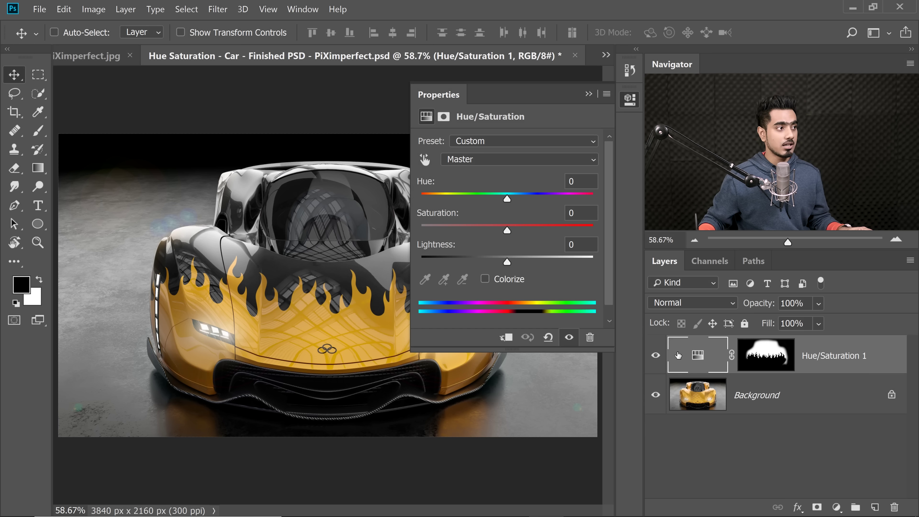
scroll(298, 220, "up", 3)
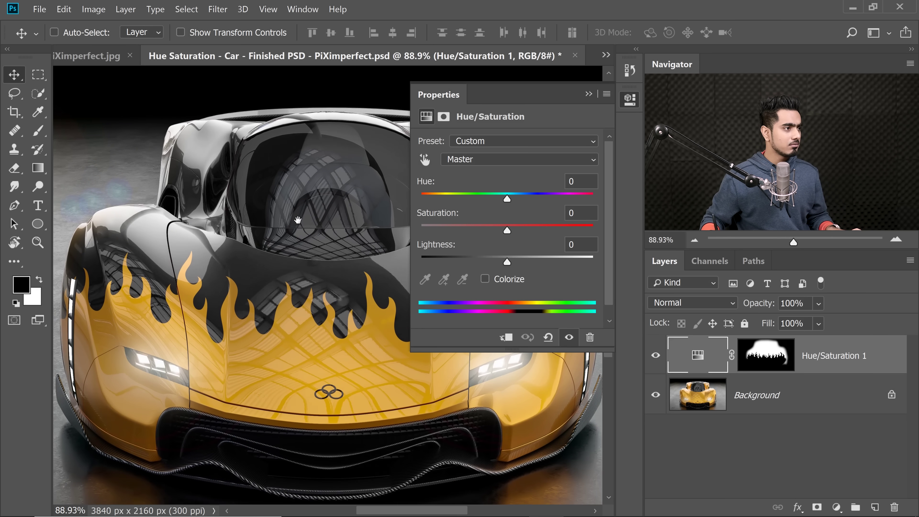
left_click_drag(298, 220, 286, 219)
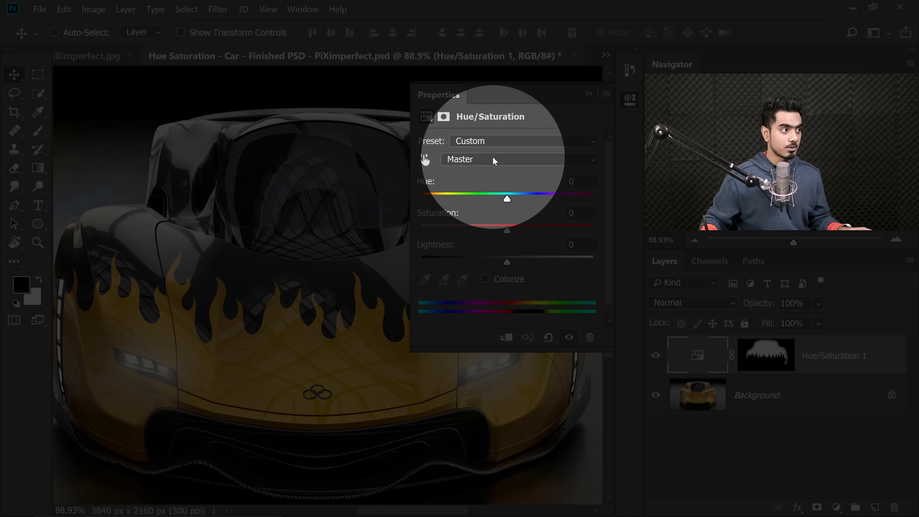
left_click(494, 158)
left_click(487, 196)
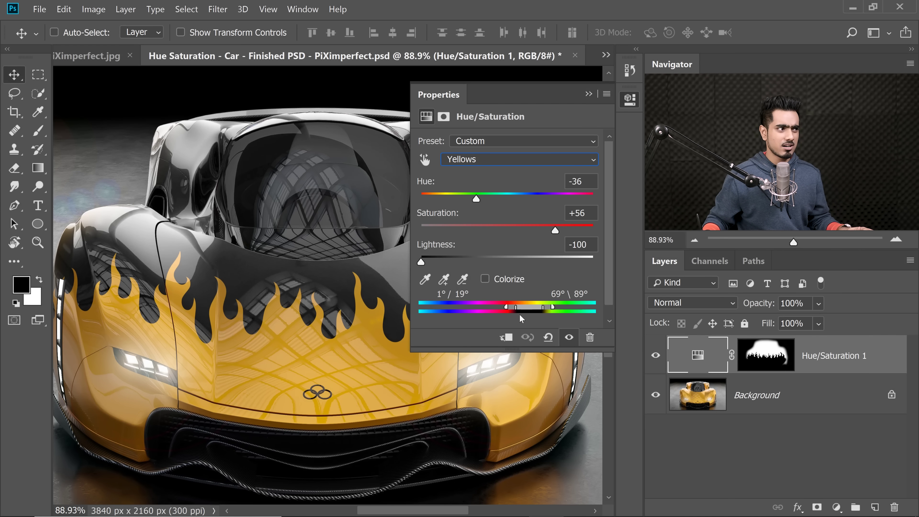
- Recolour the car's upper body blue by setting Yellows lightness to -37, saturation to +1 and hue to +168
left_click_drag(455, 263, 502, 253)
left_click(508, 227)
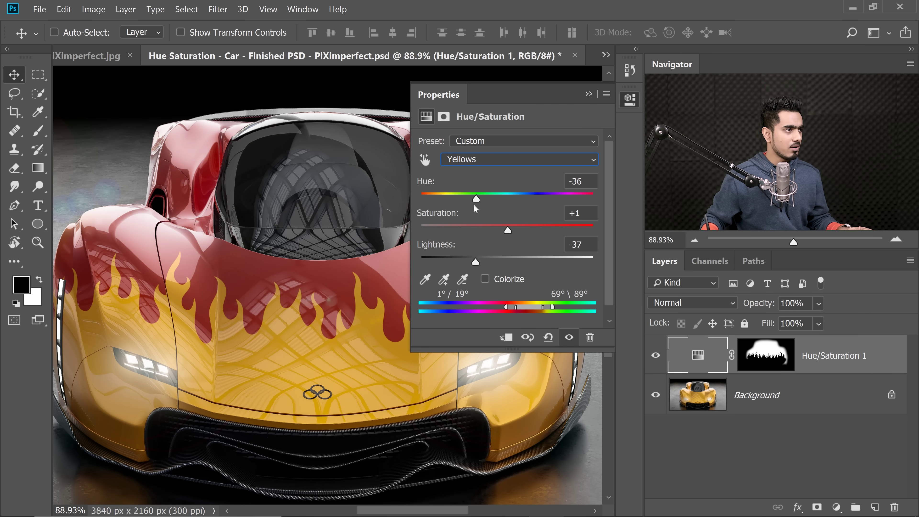
left_click_drag(502, 197, 586, 202)
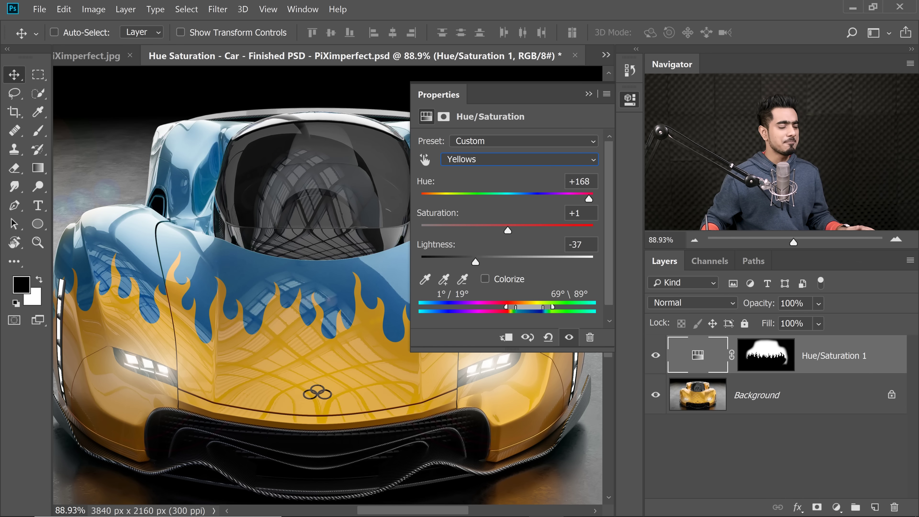
left_click(588, 94)
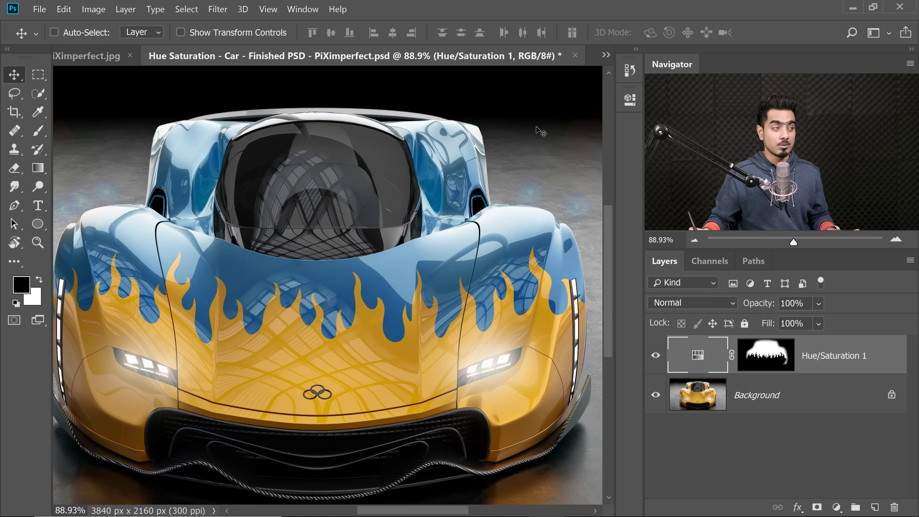
- Return to the portrait document and try a Hue/Saturation adjustment layer with hue +33 and saturation about +64
left_click(96, 56)
key("ctrl+0")
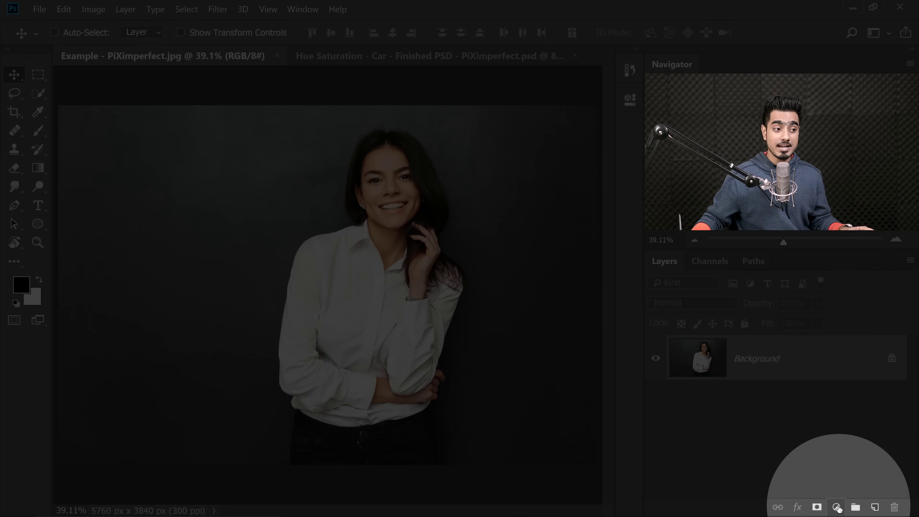
left_click(836, 507)
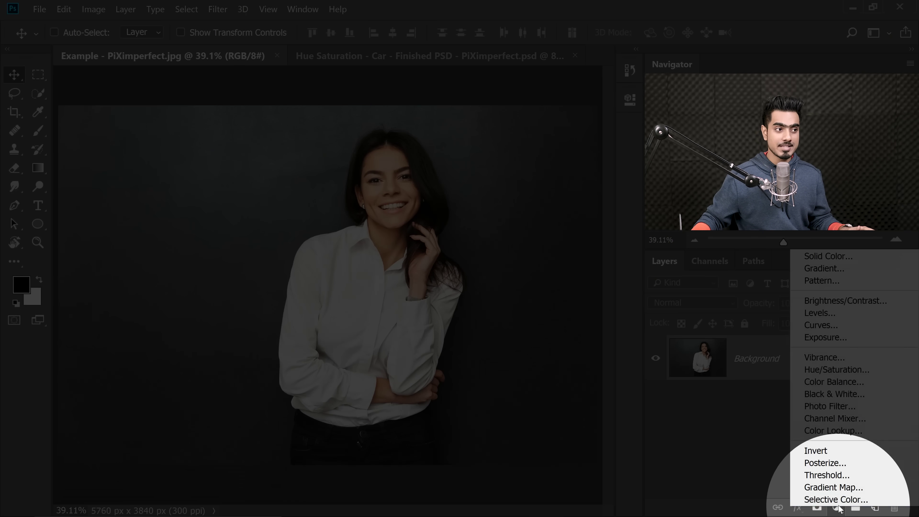
left_click(854, 372)
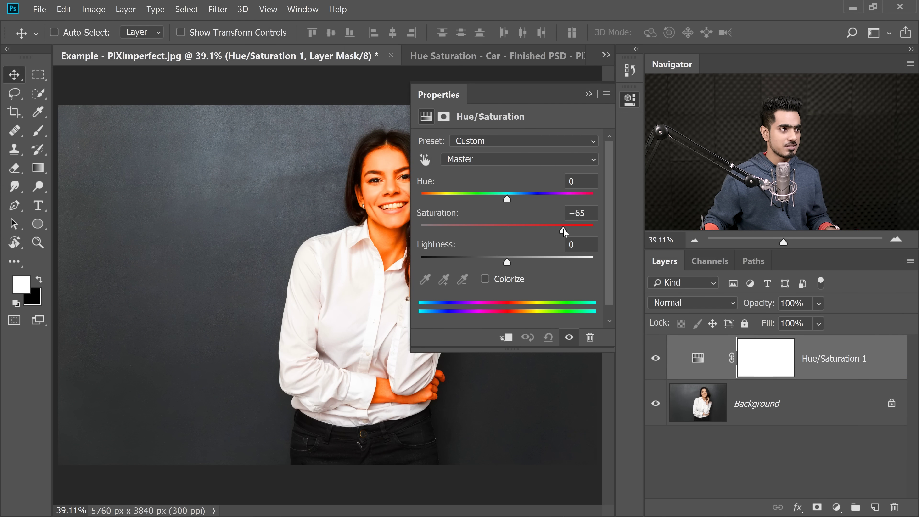
left_click_drag(503, 200, 536, 199)
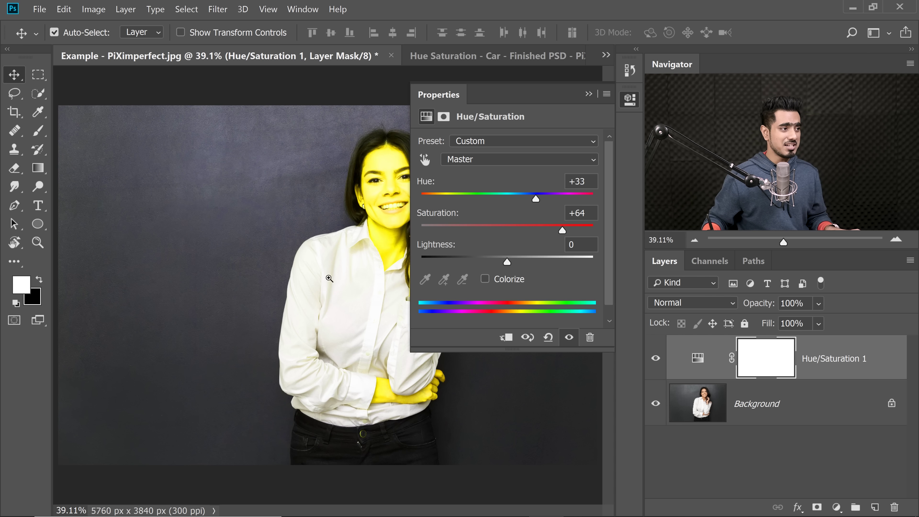
- Try colorizing the portrait with hue 51, saturation 39 and lightness -41
left_click_drag(329, 278, 307, 253)
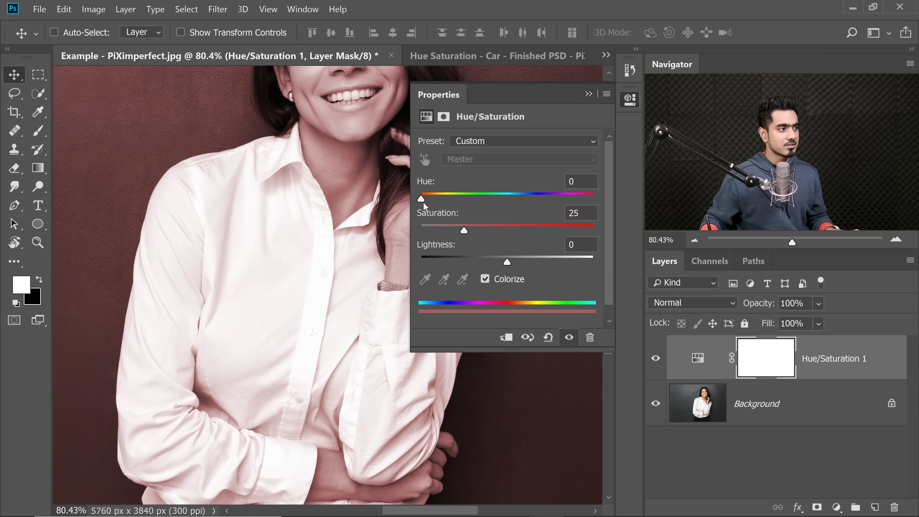
left_click_drag(421, 199, 445, 198)
left_click_drag(465, 229, 488, 231)
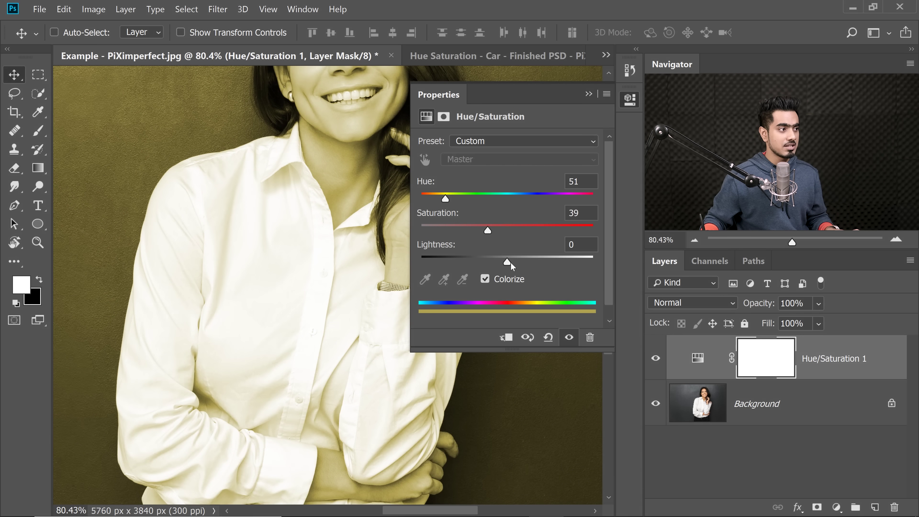
left_click_drag(502, 261, 471, 263)
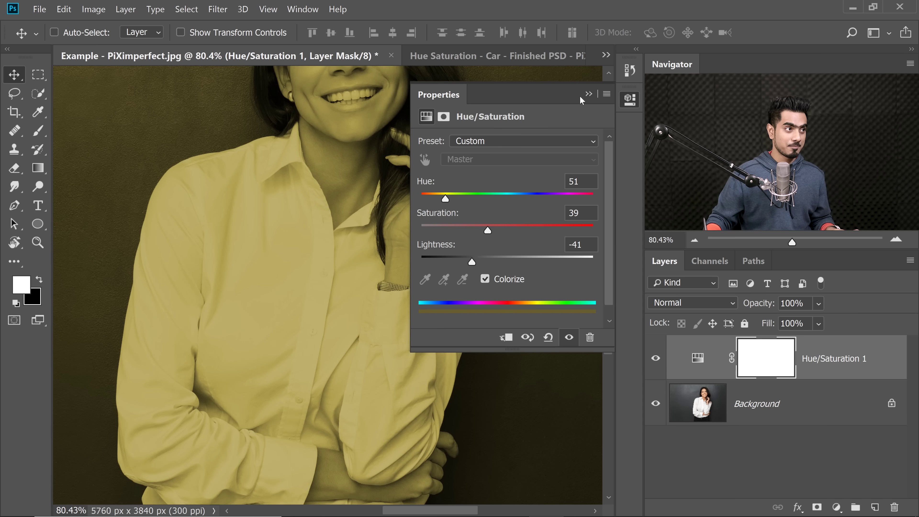
- Delete the Hue/Saturation adjustment layer from the portrait
left_click(589, 94)
left_click_drag(849, 375, 883, 481)
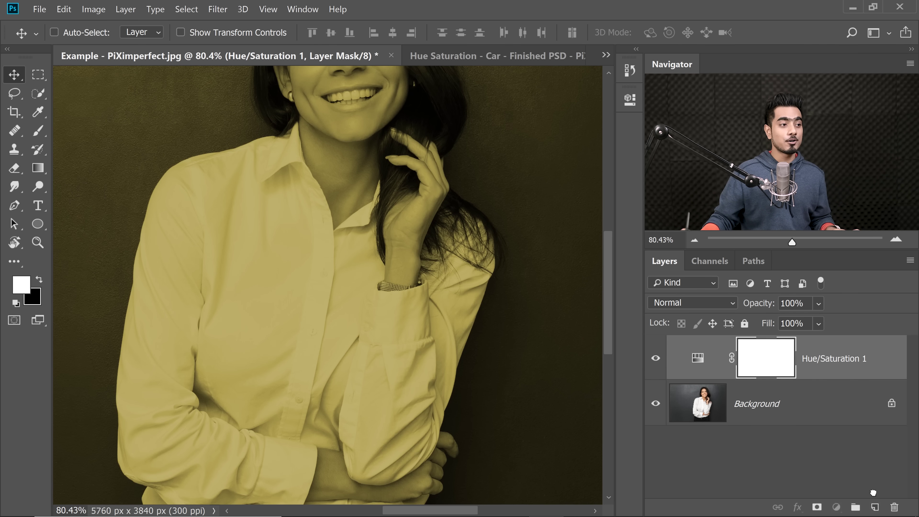
key("Delete")
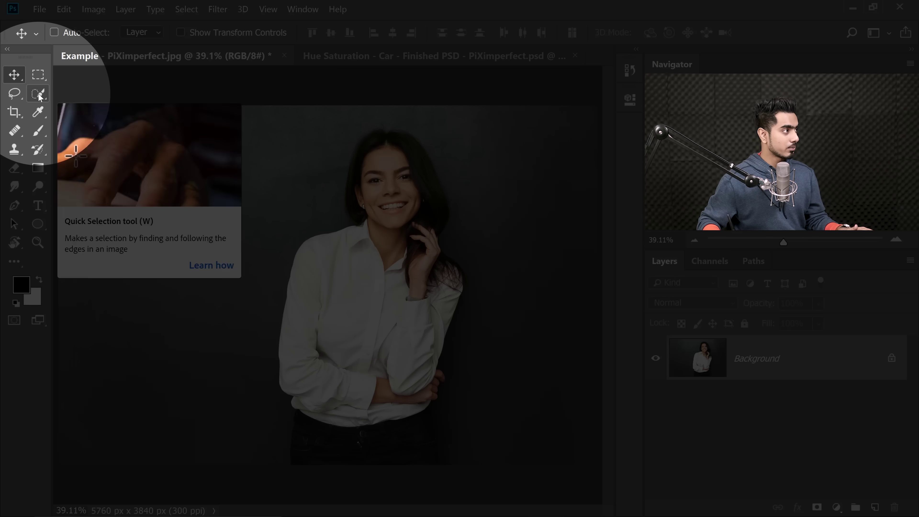
- Select the white shirt's collar, shoulder and sleeve with the Quick Selection tool, sampling all layers
left_click(38, 94)
left_click_drag(364, 263, 384, 268)
left_click_drag(334, 235, 325, 270)
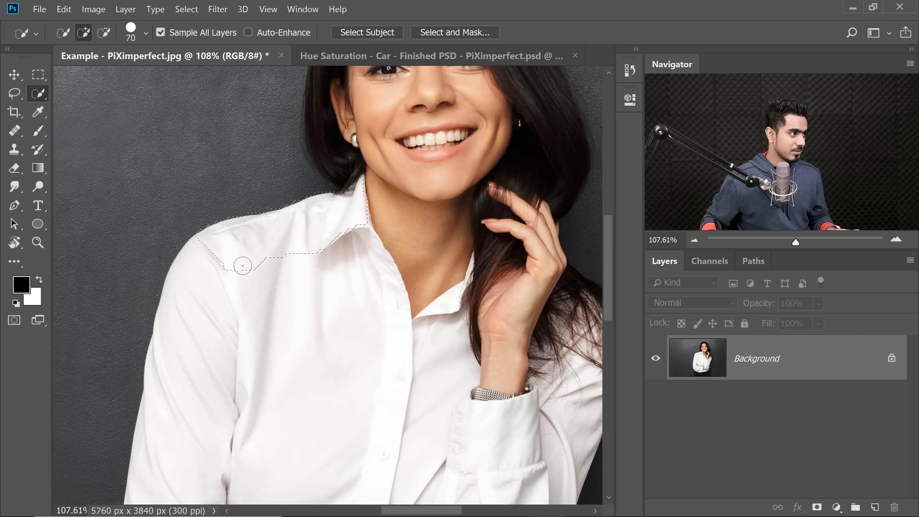
left_click_drag(226, 294, 274, 211)
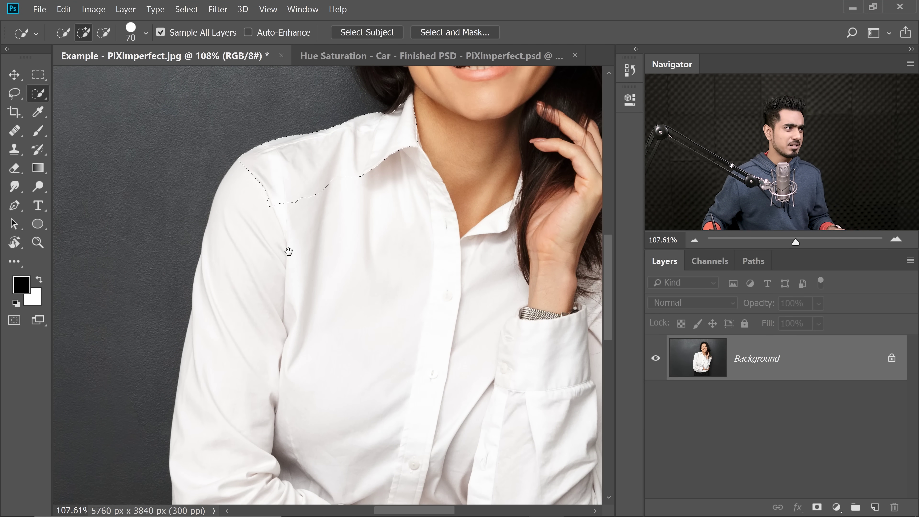
left_click_drag(296, 245, 310, 233)
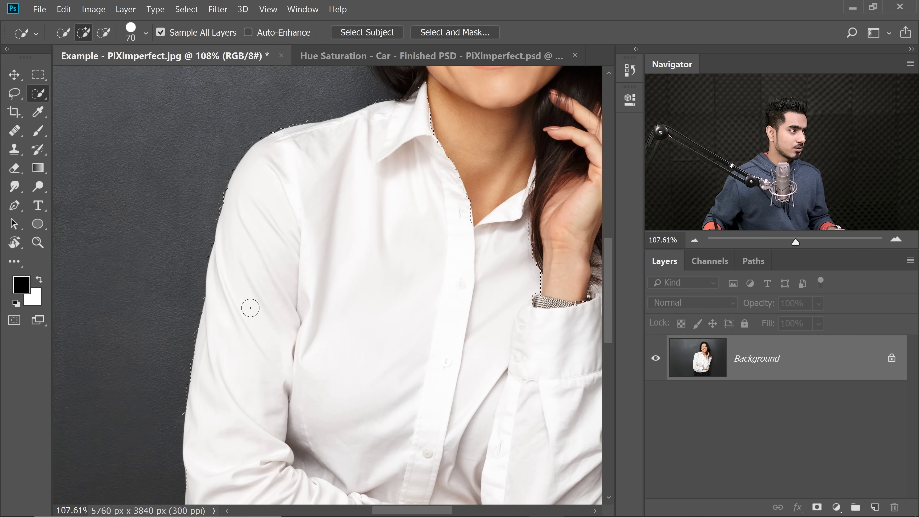
left_click_drag(250, 308, 275, 134)
scroll(355, 224, "down", 3)
left_click_drag(355, 224, 300, 277)
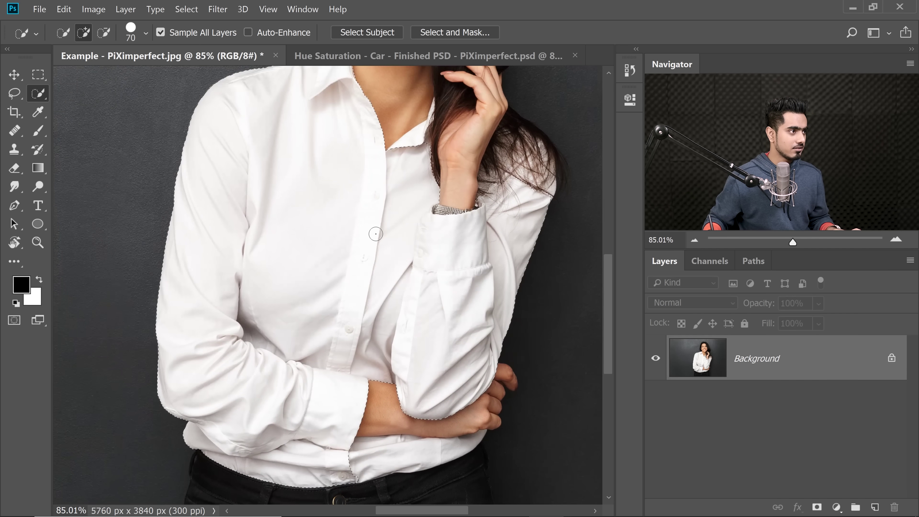
- Extend the selection over the rest of the shirt, including the torso, cuffs and waist
left_click_drag(412, 325, 389, 222)
left_click_drag(328, 352, 412, 351)
left_click_drag(389, 386, 569, 380)
left_click_drag(373, 387, 317, 373)
left_click_drag(347, 416, 293, 436)
left_click_drag(384, 379, 171, 380)
mouse_move(335, 190)
left_mouse_down()
mouse_move(277, 324)
mouse_move(242, 459)
left_mouse_up()
- Add the shirt shoulder beneath the loose hair and the collar edge beside the neck to the selection
left_click_drag(362, 181, 431, 181)
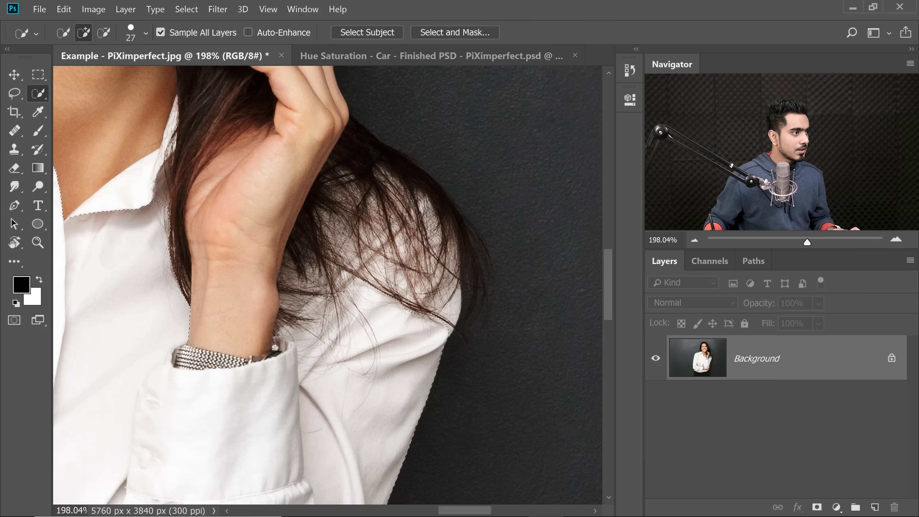
left_click_drag(353, 230, 384, 230)
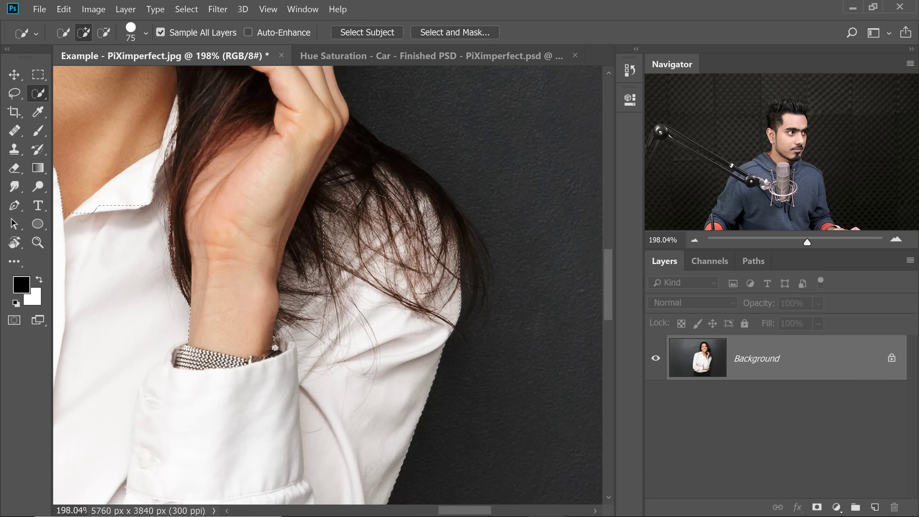
left_click_drag(318, 272, 305, 300)
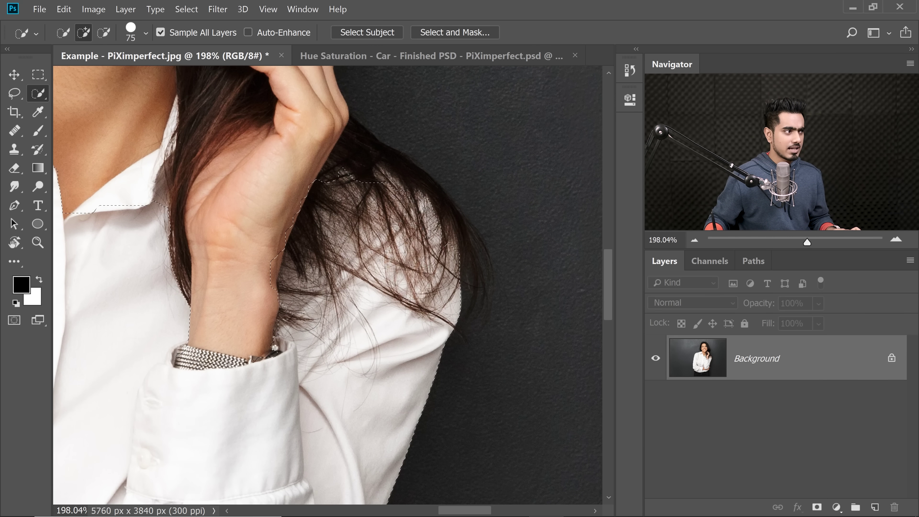
scroll(333, 275, "down", 2)
scroll(293, 189, "up", 4)
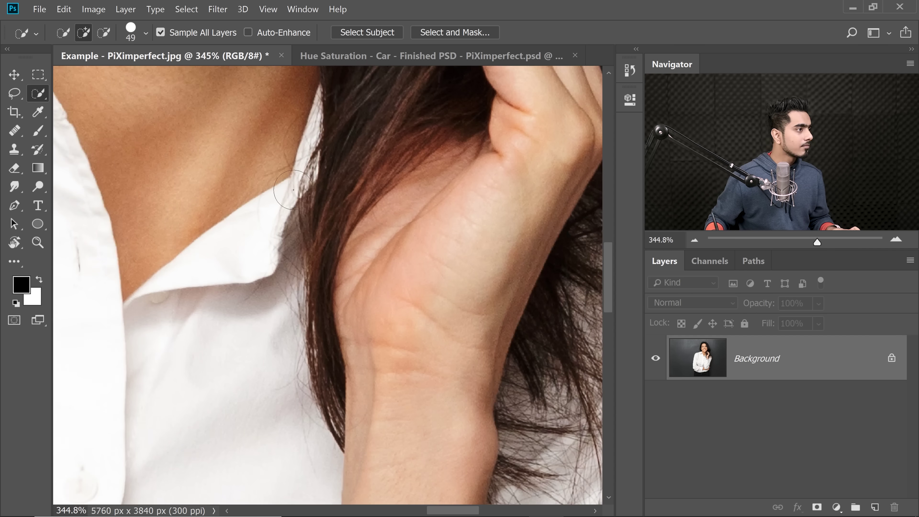
left_click_drag(293, 190, 282, 189)
scroll(286, 190, "down", 5)
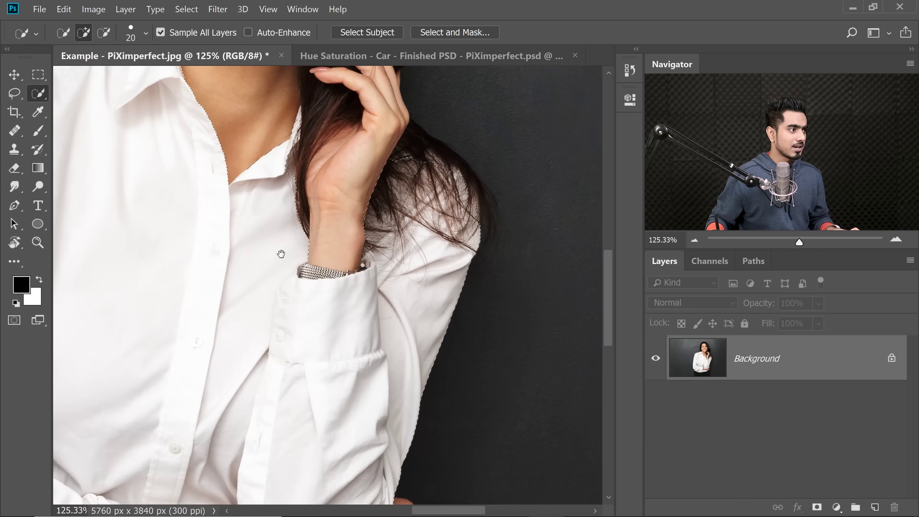
- Subtract the bare forearm and the hand at the waist from the shirt selection
mouse_move(253, 325)
left_mouse_down()
mouse_move(307, 231)
mouse_move(308, 201)
left_mouse_up()
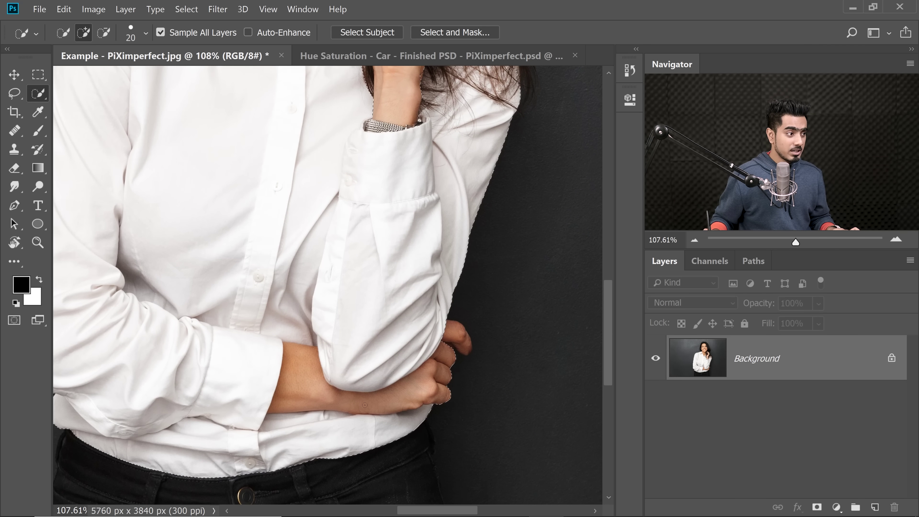
mouse_move(320, 390)
left_mouse_down()
mouse_move(300, 369)
mouse_move(314, 371)
left_mouse_up()
key("alt")
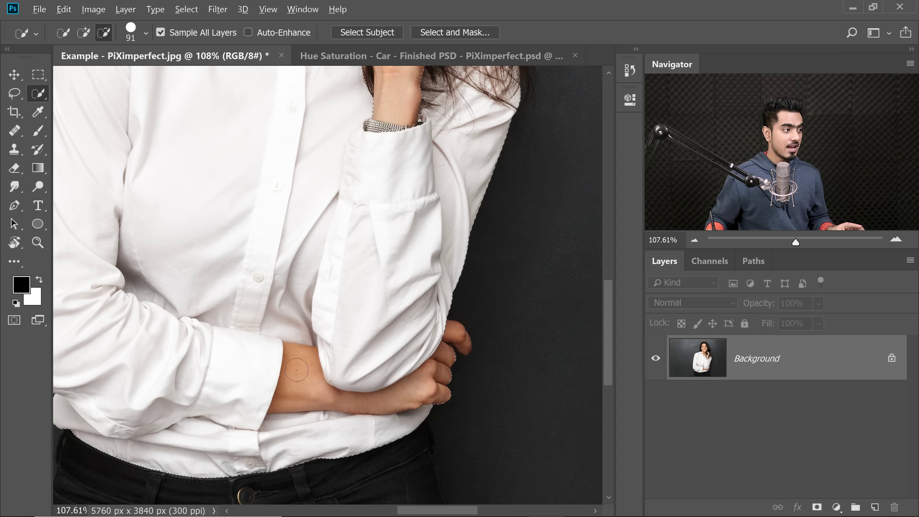
mouse_move(305, 386)
left_mouse_down()
mouse_move(344, 411)
mouse_move(334, 410)
mouse_move(418, 384)
left_mouse_up()
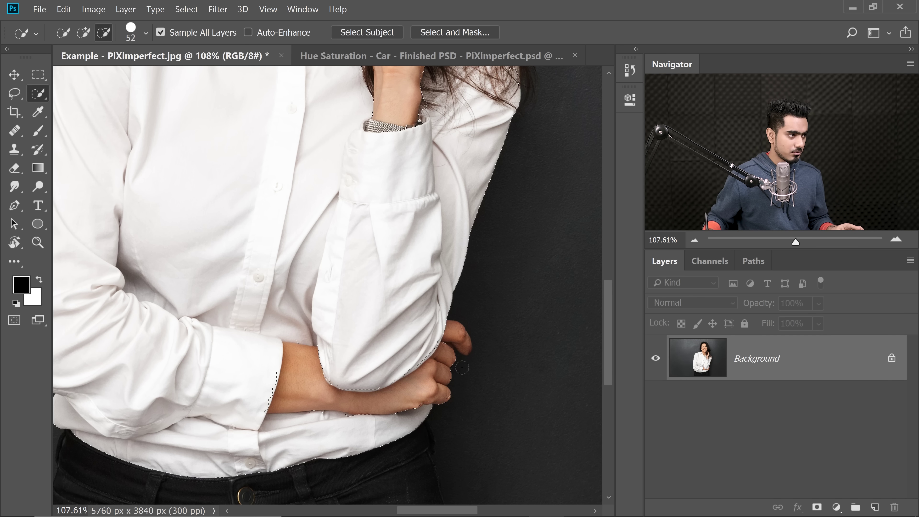
key("alt")
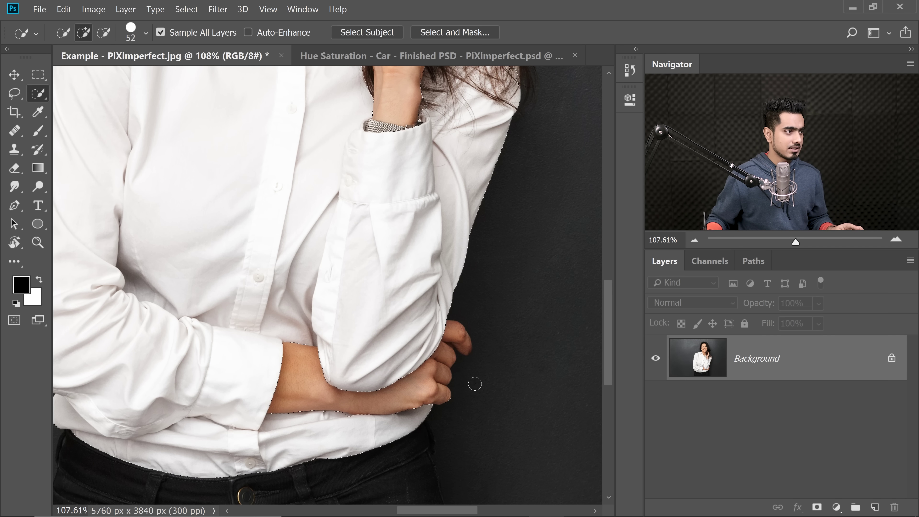
left_click_drag(490, 364, 452, 365)
key("ctrl+0")
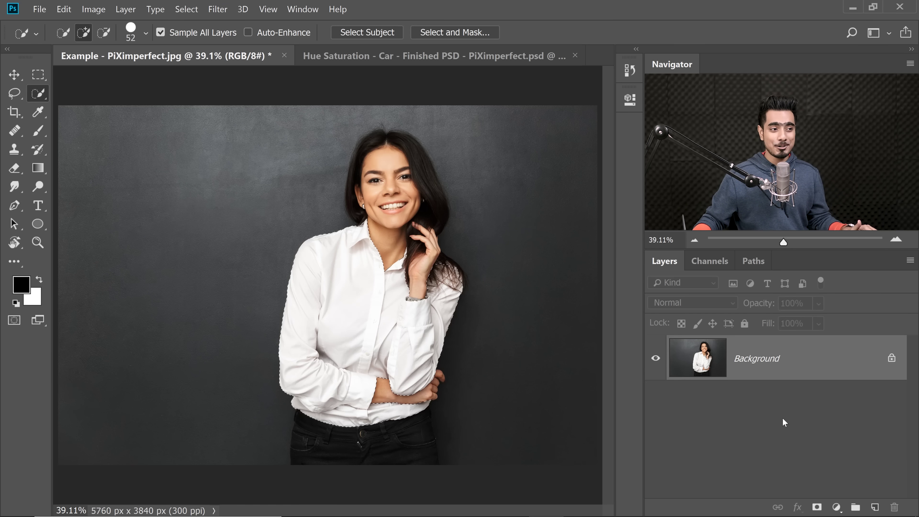
- Add a Solid Color fill layer from the shirt selection using the light blue 80aaff
left_click(836, 508)
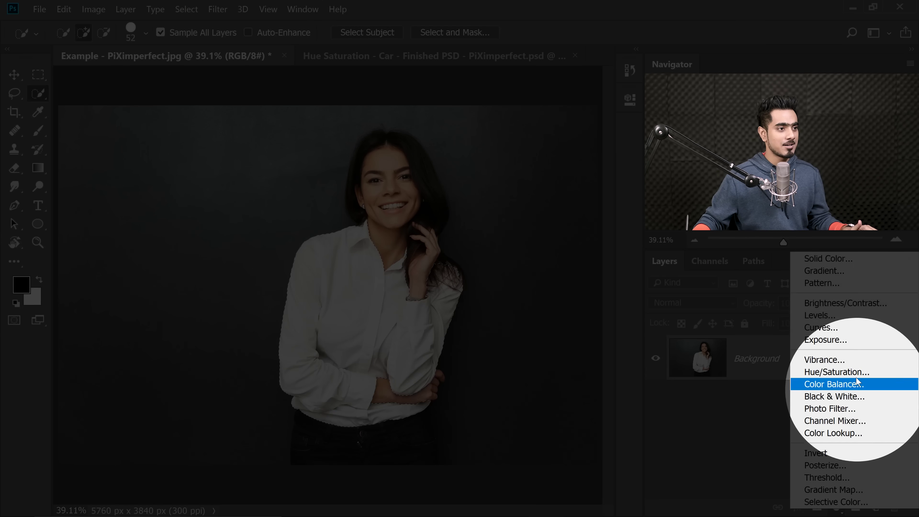
left_click(828, 259)
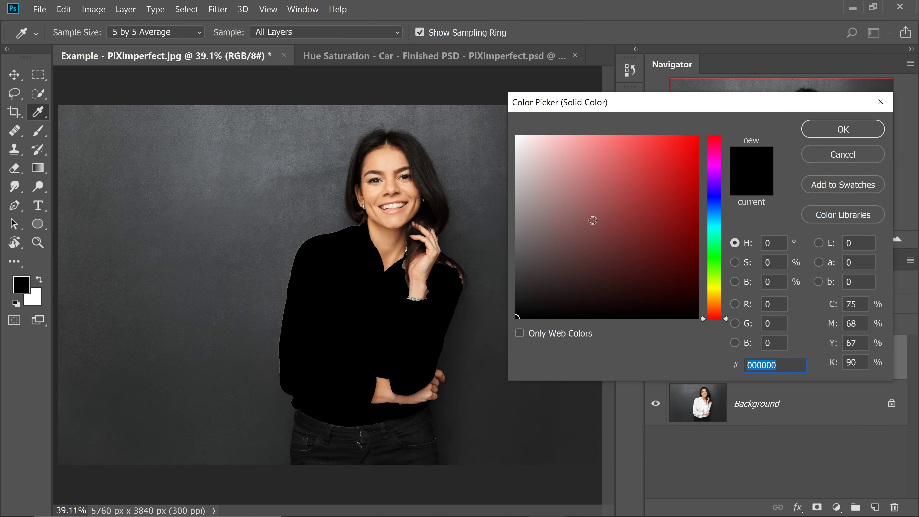
left_click_drag(593, 221, 611, 119)
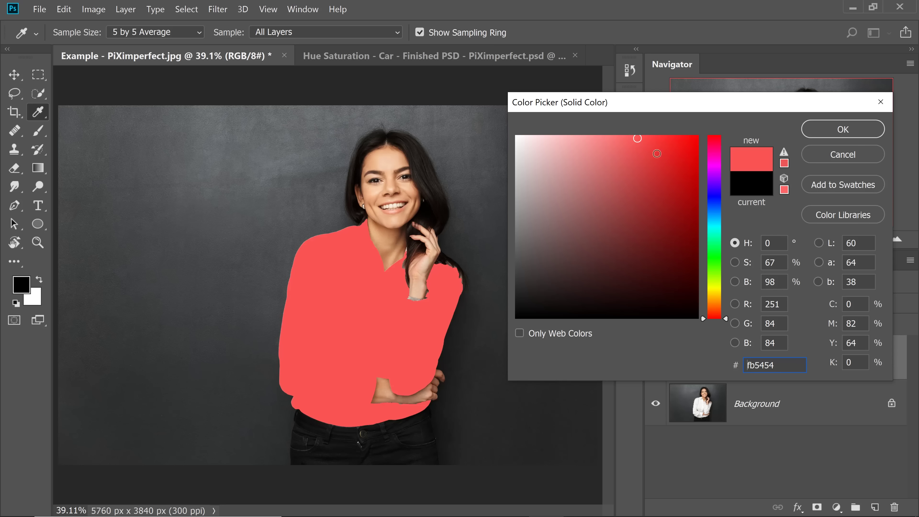
left_click(714, 207)
mouse_move(664, 162)
left_mouse_down()
mouse_move(663, 129)
mouse_move(627, 125)
mouse_move(630, 162)
mouse_move(613, 138)
mouse_move(572, 139)
mouse_move(663, 142)
mouse_move(611, 144)
mouse_move(606, 229)
mouse_move(619, 123)
mouse_move(608, 122)
left_mouse_up()
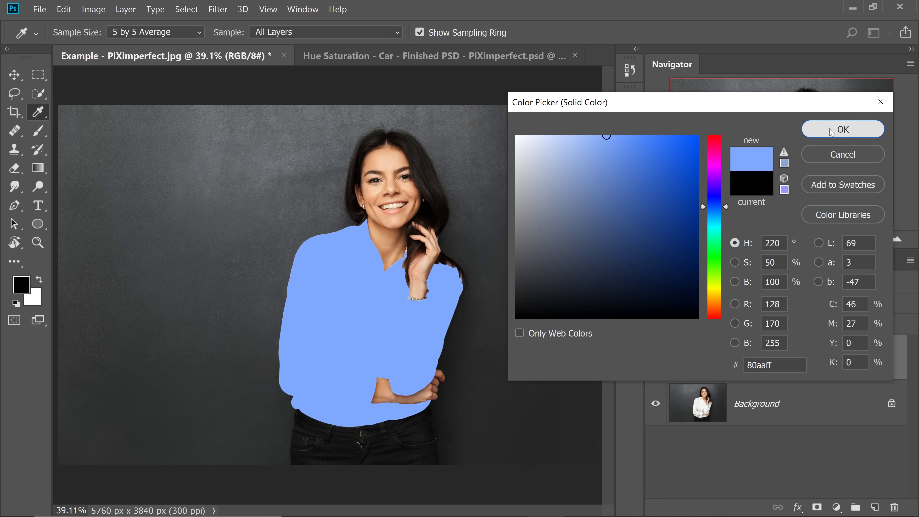
left_click(819, 135)
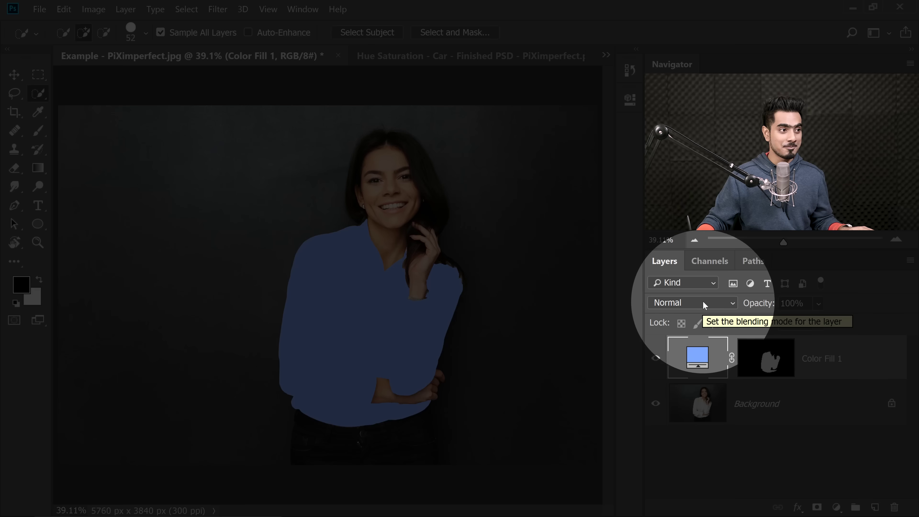
- Set the blue colour fill layer's blending mode to Multiply
left_click(701, 301)
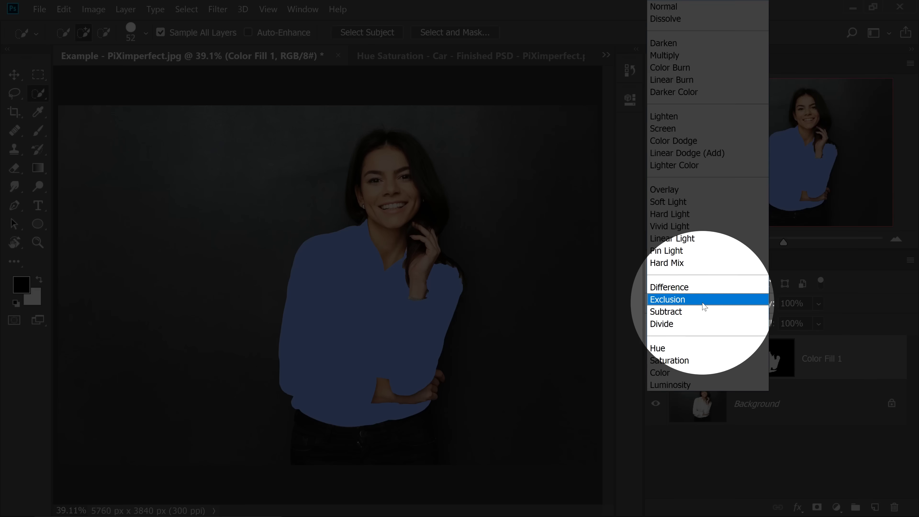
left_click(696, 55)
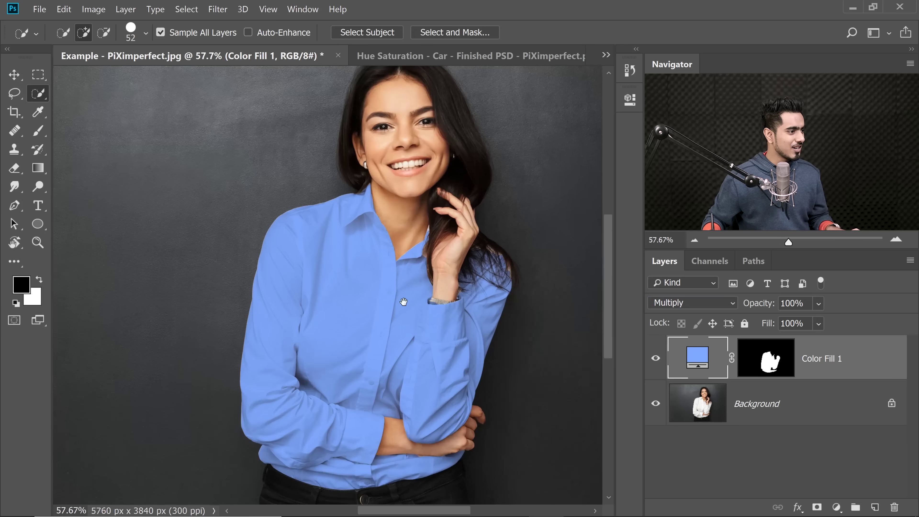
left_click_drag(404, 301, 382, 273)
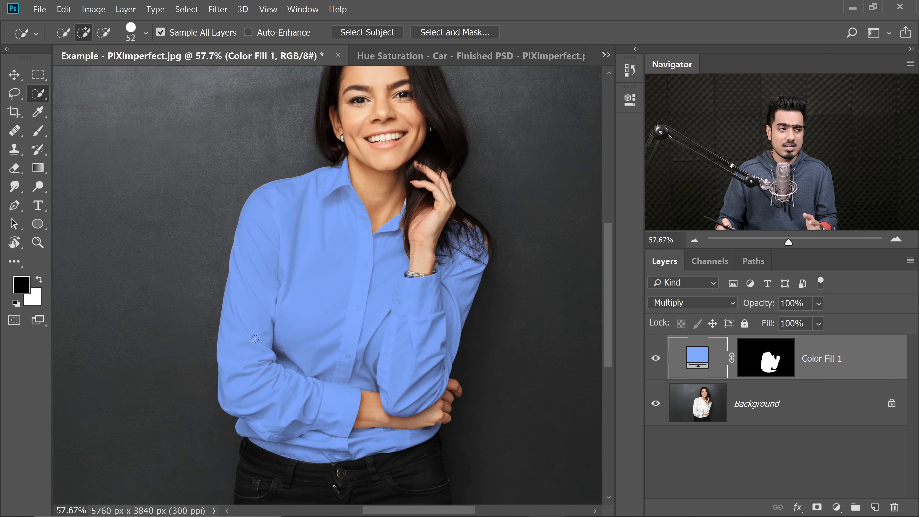
- Add a Curves adjustment layer above the colour fill and group the two layers
left_click(837, 507)
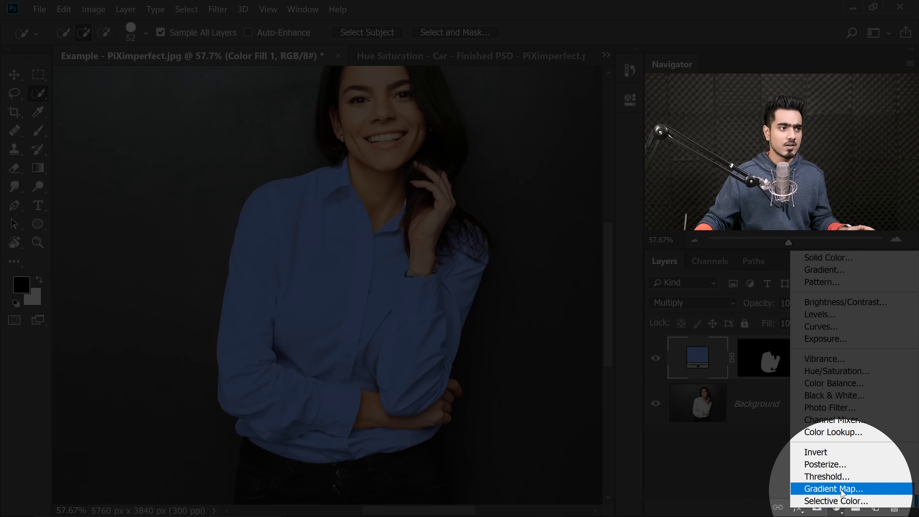
left_click(831, 327)
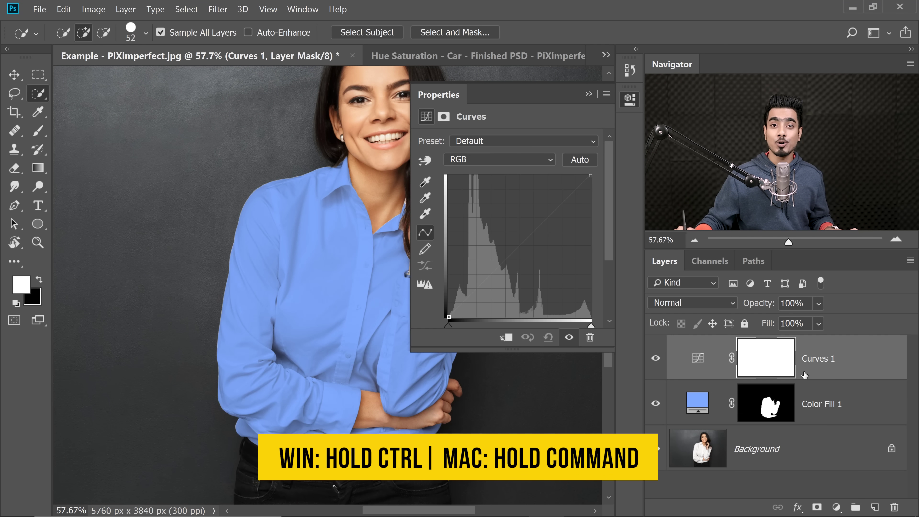
left_click(873, 407, "ctrl")
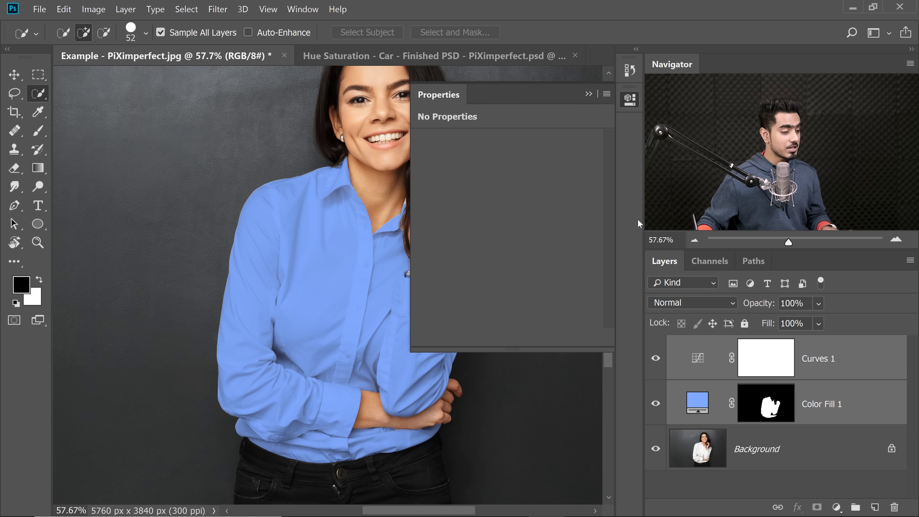
key("ctrl+g")
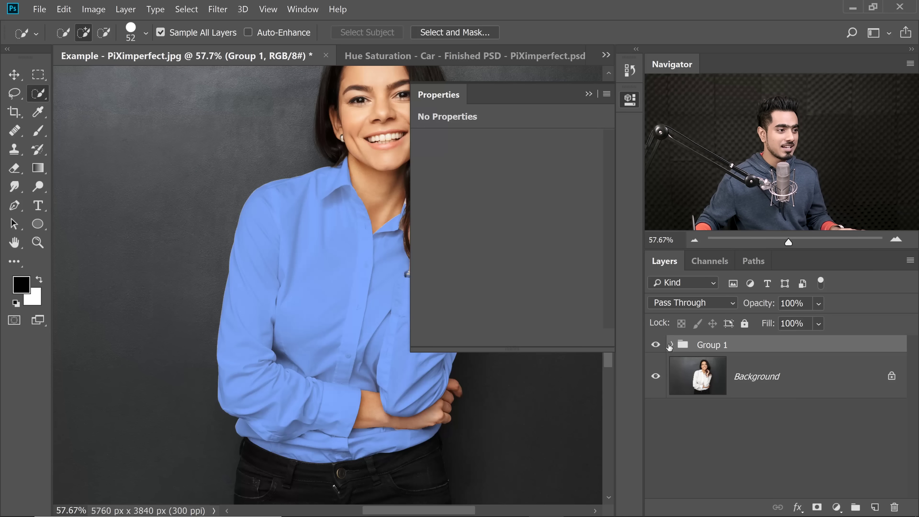
- Move the shirt mask from the colour fill layer to the group containing it
left_click(671, 346)
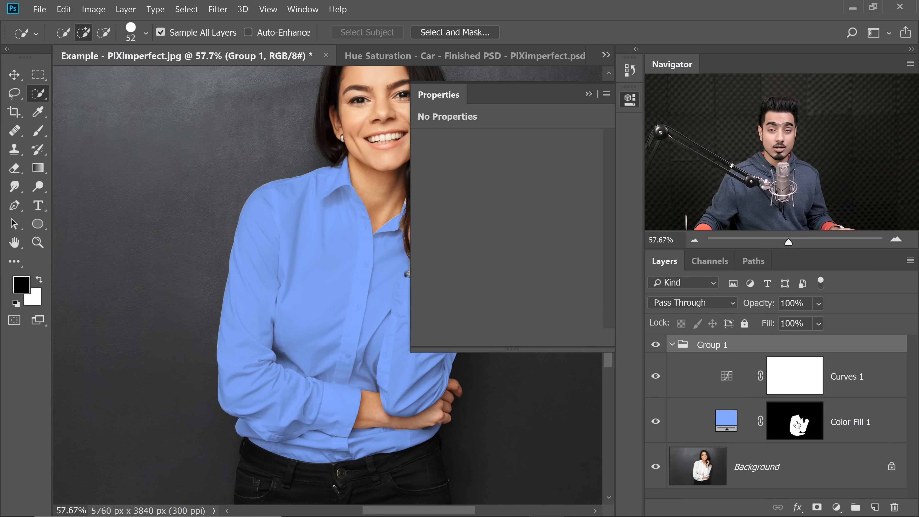
left_click_drag(801, 426, 797, 368)
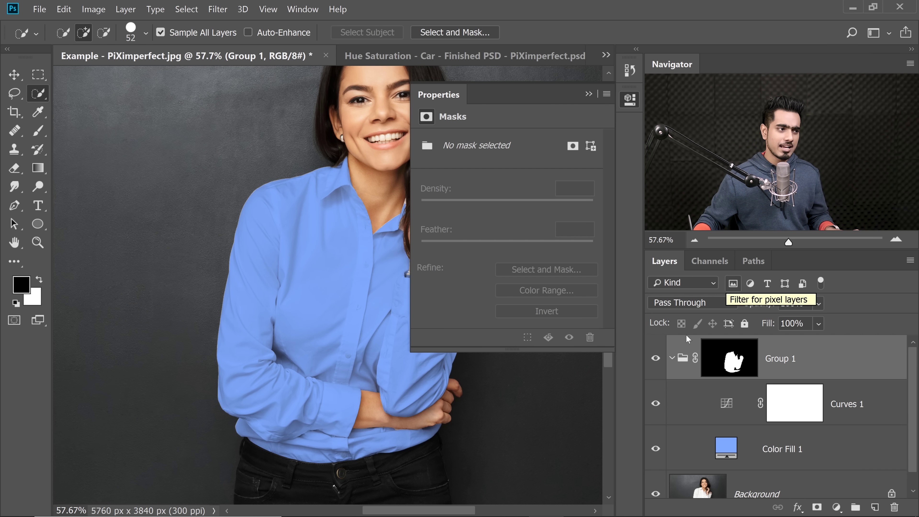
left_click(672, 358)
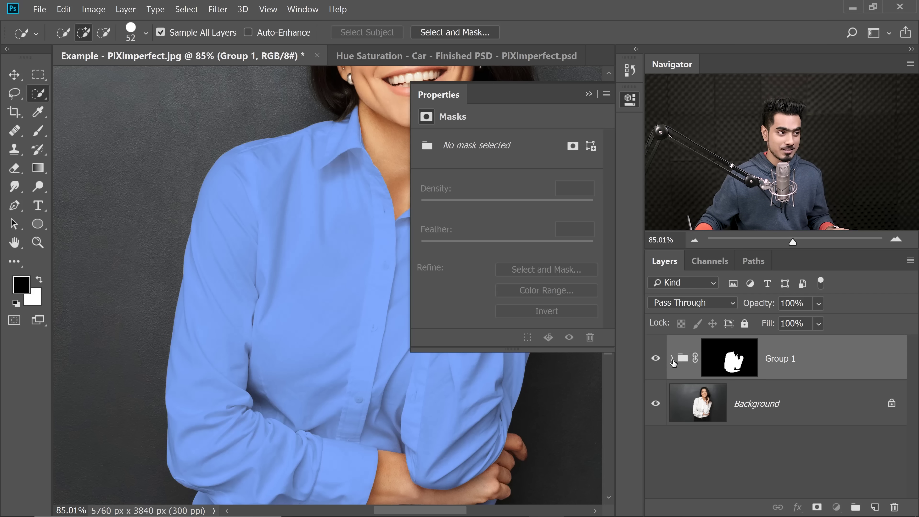
- Adjust the Curves layer with on-image targeting, darkening the shirt's shadows and brightening its lighter areas for more contrast
left_click(672, 358)
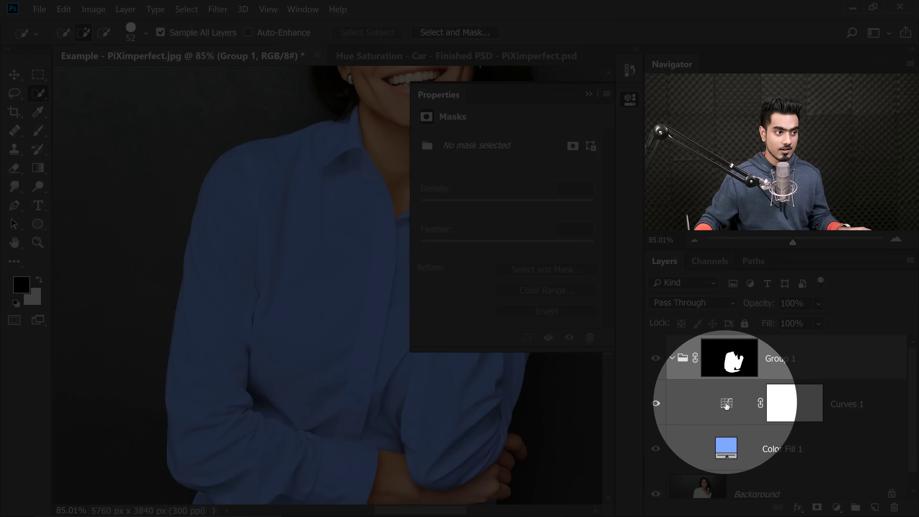
left_click(773, 409)
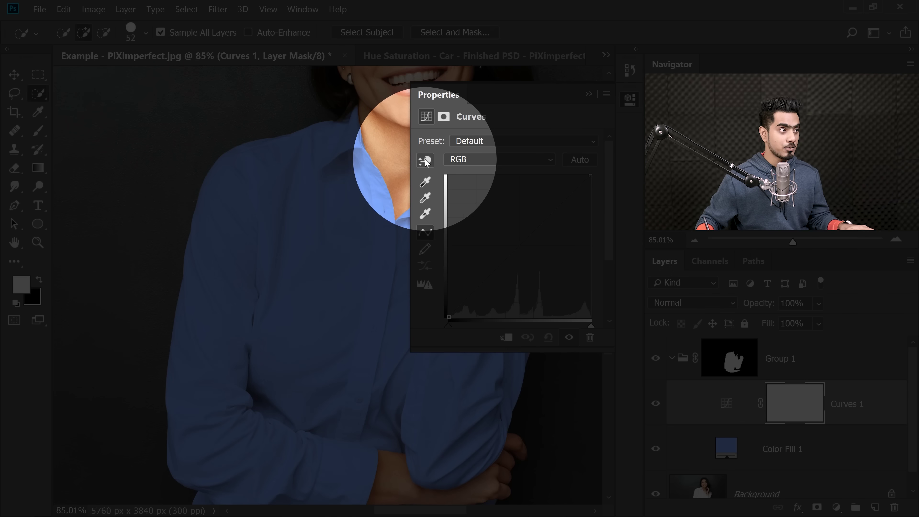
left_click(426, 161)
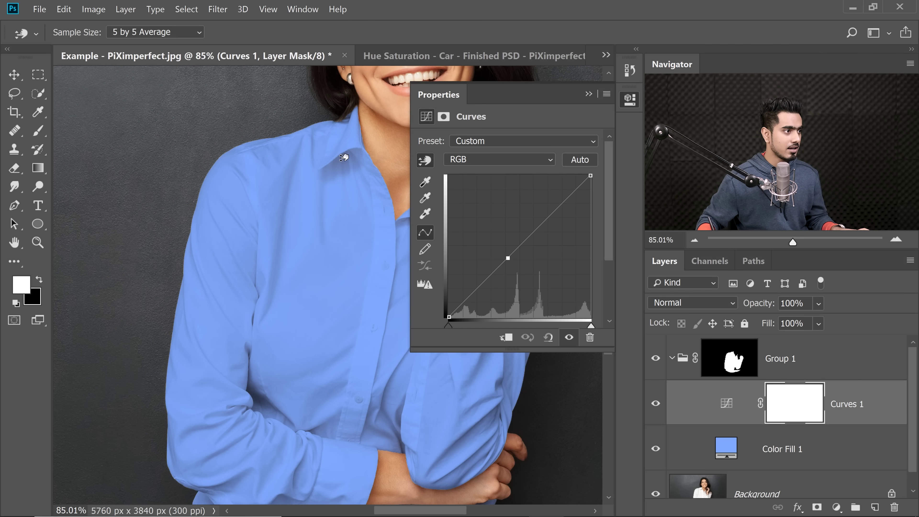
left_click_drag(344, 167, 344, 185)
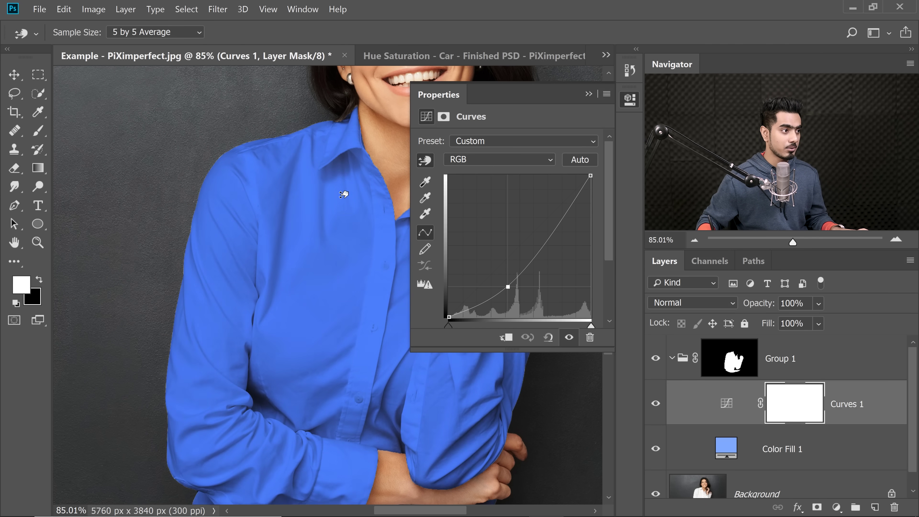
left_click_drag(340, 207, 339, 214)
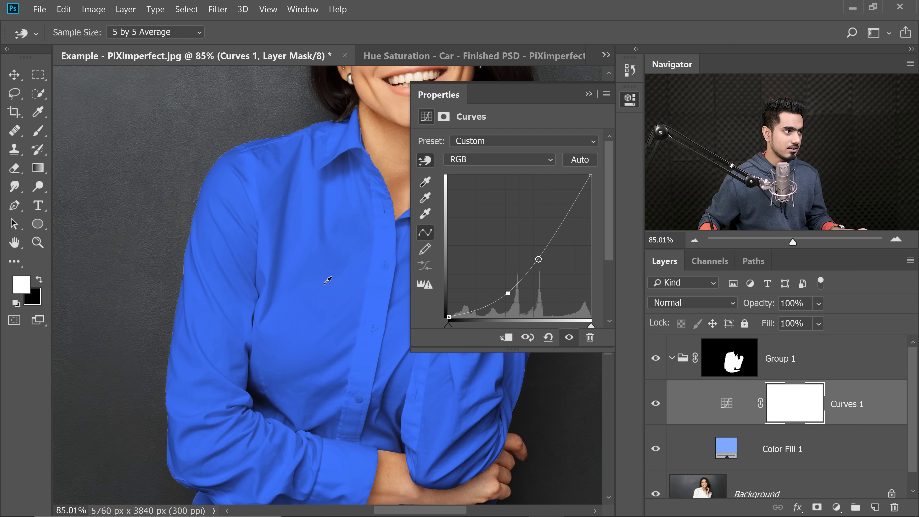
left_click_drag(330, 278, 384, 232)
key("ctrl+0")
left_click_drag(376, 279, 190, 165)
left_click_drag(269, 206, 285, 219)
scroll(286, 219, "down", 1)
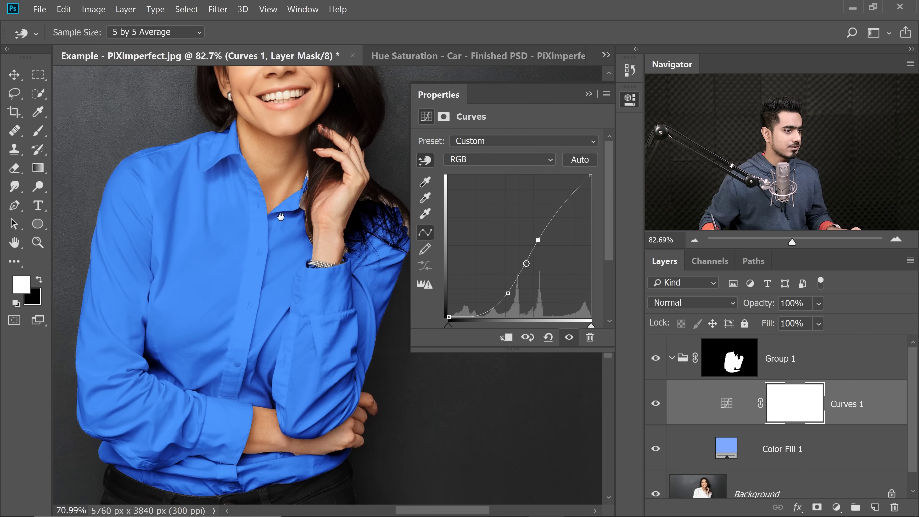
- Change the shirt's fill colour to the lighter blue 93b7ff
double_click(729, 447)
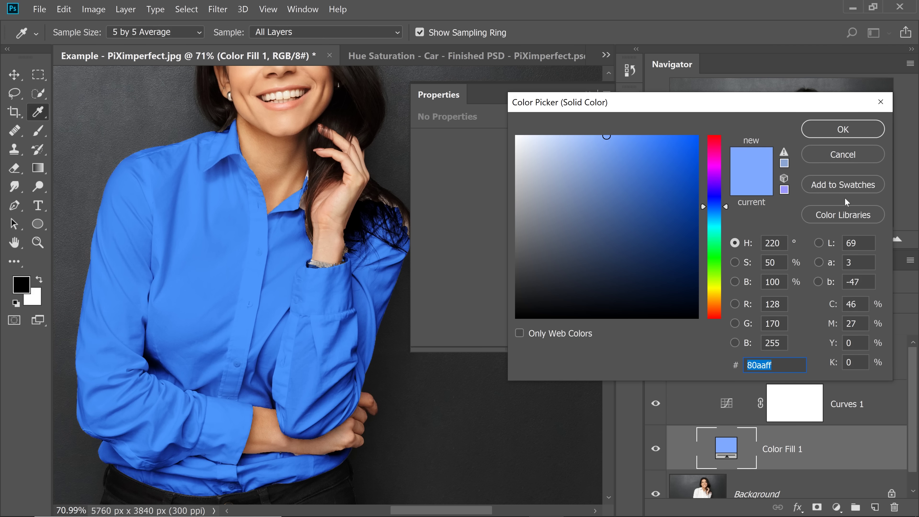
left_click_drag(594, 132, 593, 133)
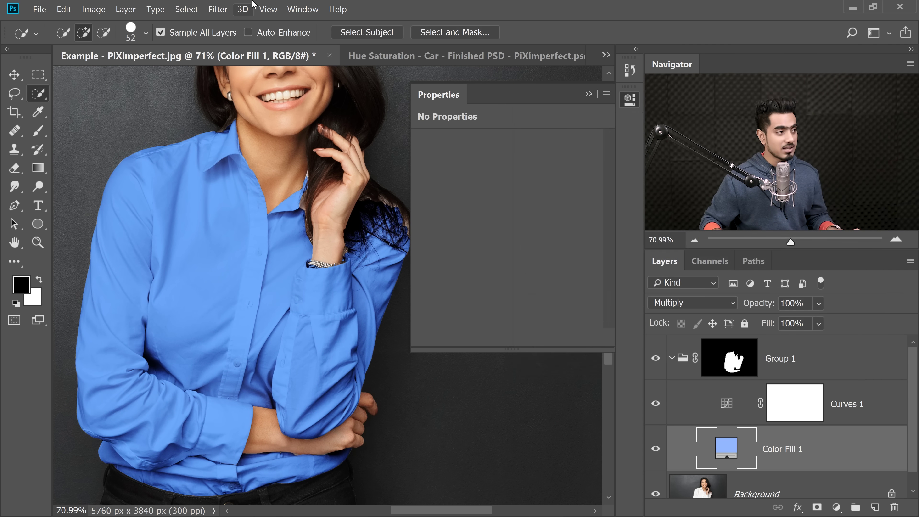
scroll(377, 117, "down", 3)
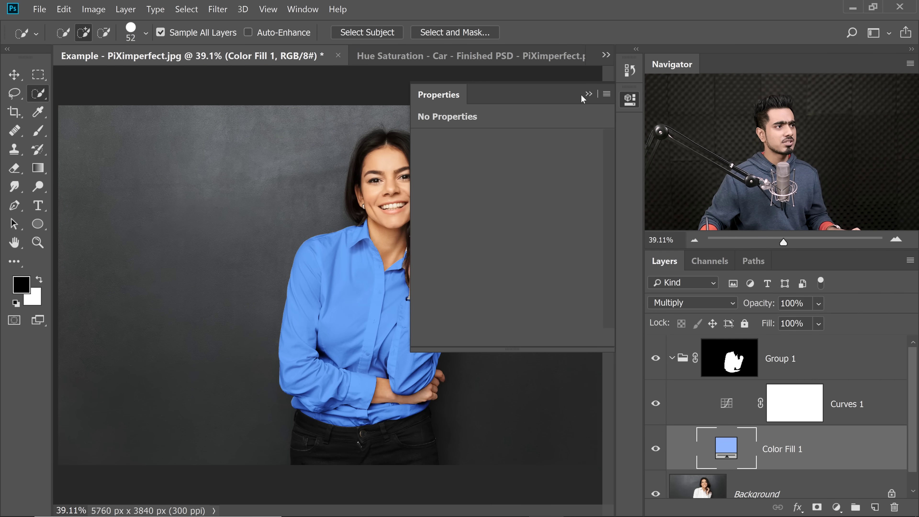
- Paint white on the group's mask with a soft 125 px brush to cover the shirt shoulder beneath the loose hair
left_click(588, 95)
scroll(428, 236, "up", 5)
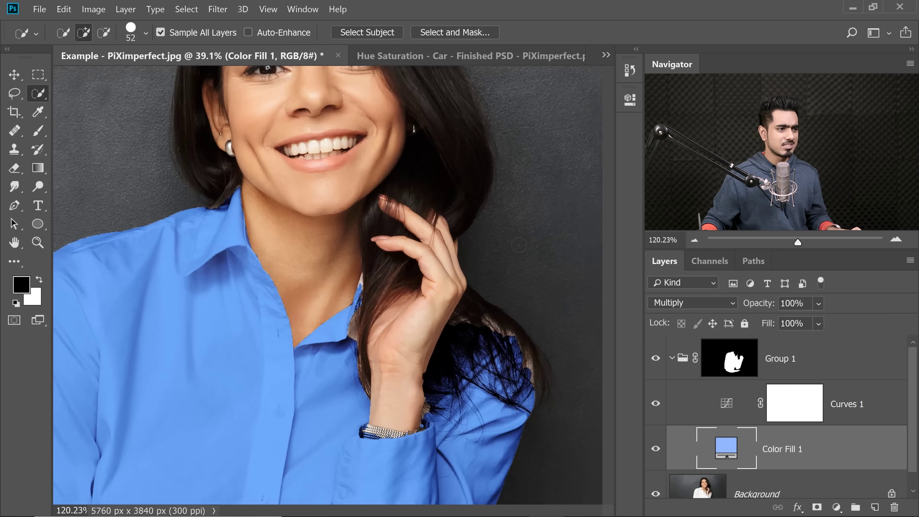
left_click(725, 362)
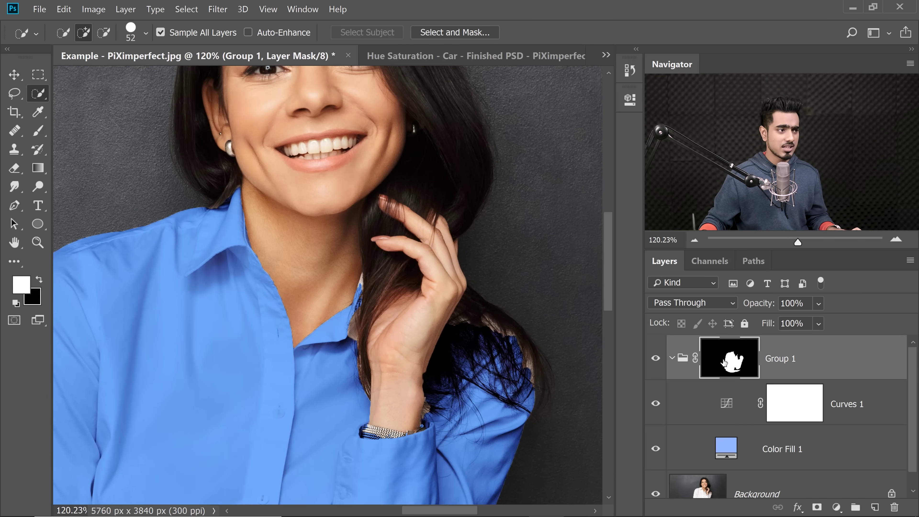
left_click(39, 137)
left_click_drag(434, 322, 510, 321)
left_click_drag(510, 320, 395, 268)
mouse_move(416, 318)
left_mouse_down()
mouse_move(324, 277)
mouse_move(250, 268)
left_mouse_up()
left_click_drag(389, 310, 327, 302)
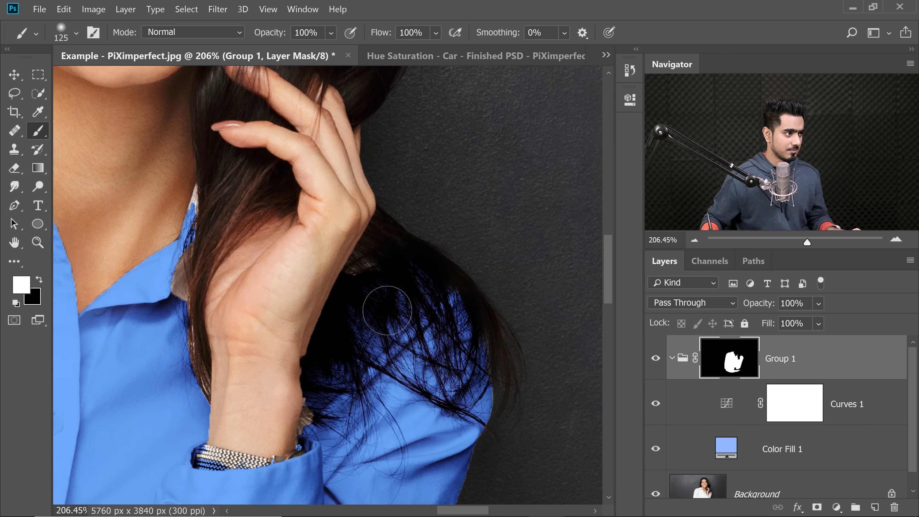
left_click_drag(332, 308, 304, 309)
- Paint white on the group's mask with 53 px and 25 px brushes to fill the collar gaps beside the neck and hair
left_click_drag(275, 322, 431, 255)
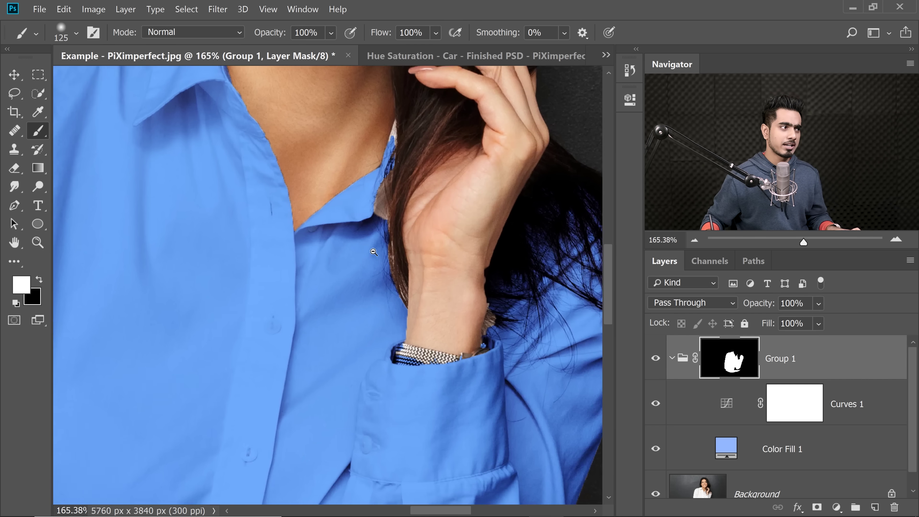
left_click_drag(373, 253, 421, 254)
left_click_drag(376, 243, 315, 344)
left_click_drag(331, 293, 284, 289)
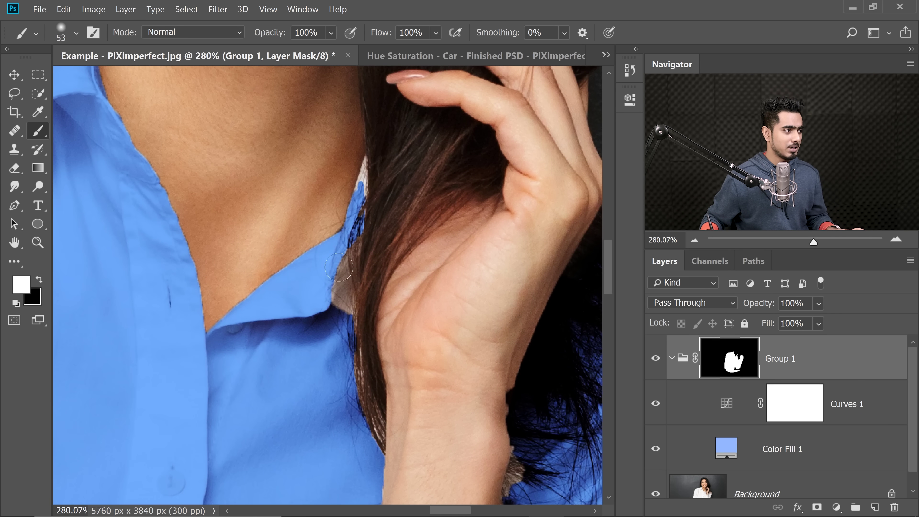
scroll(355, 203, "down", 1)
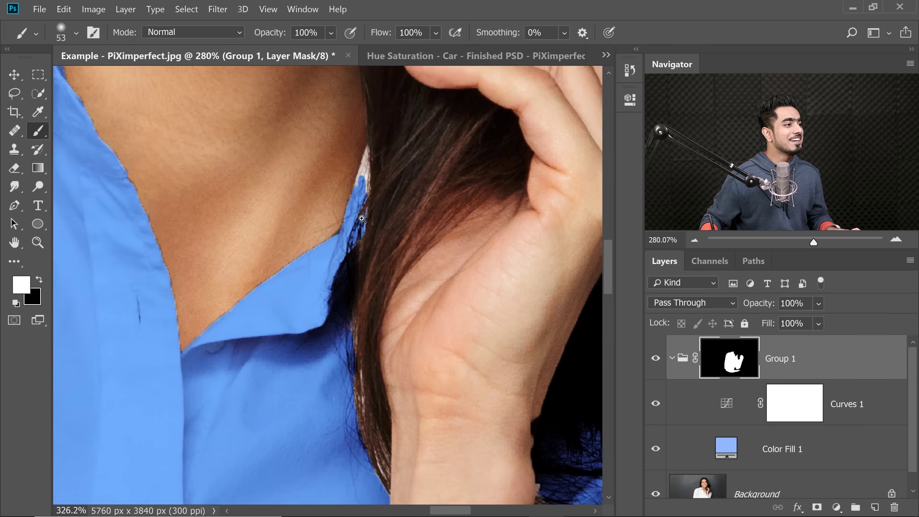
left_click_drag(376, 189, 366, 173)
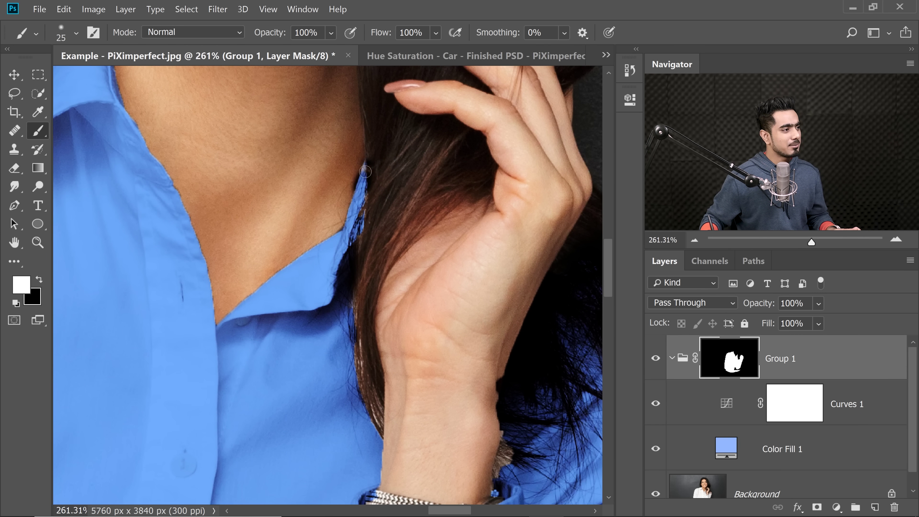
scroll(375, 196, "down", 5)
scroll(460, 239, "up", 1)
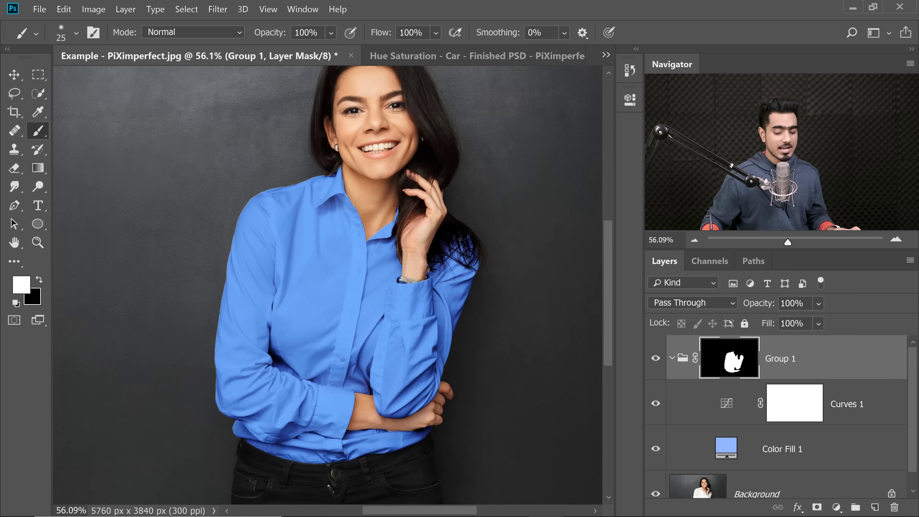
scroll(506, 183, "down", 2)
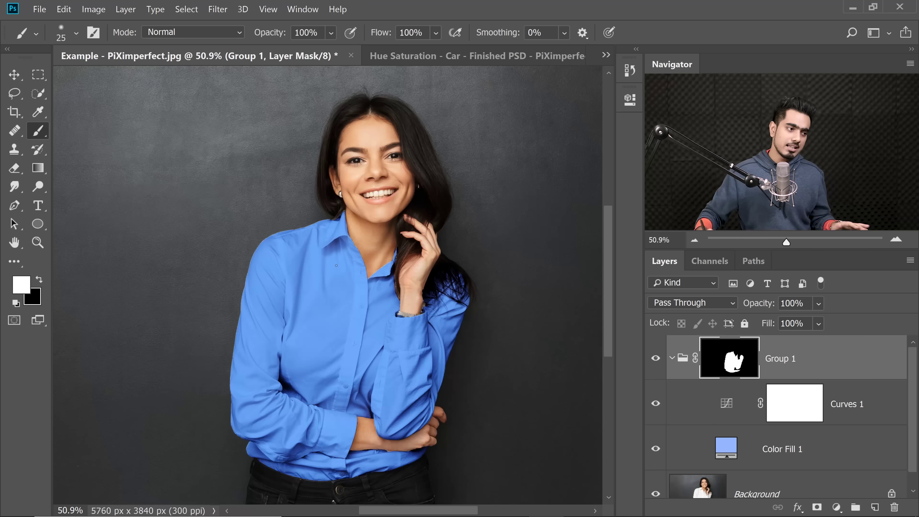
- Change the shirt's Solid Color fill to the mid-grey 6a6a6a
double_click(721, 437)
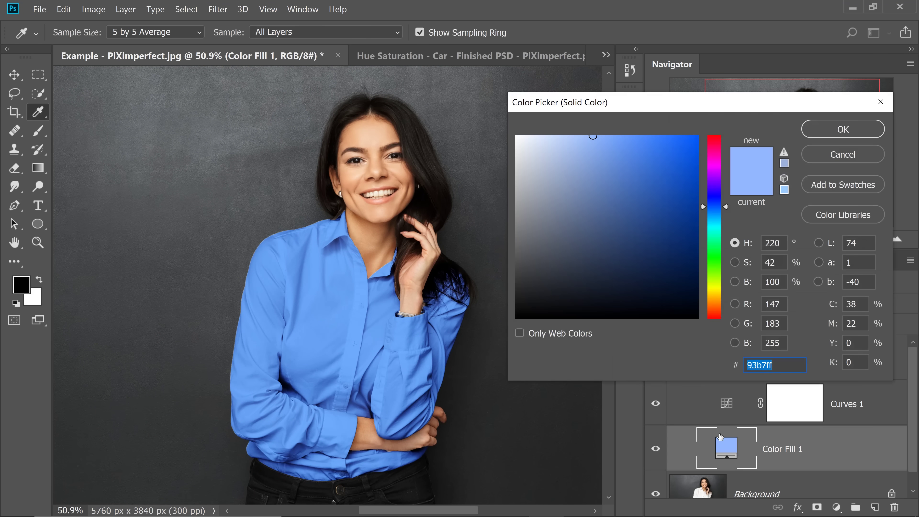
mouse_move(654, 230)
left_mouse_down()
mouse_move(642, 203)
mouse_move(642, 216)
left_mouse_up()
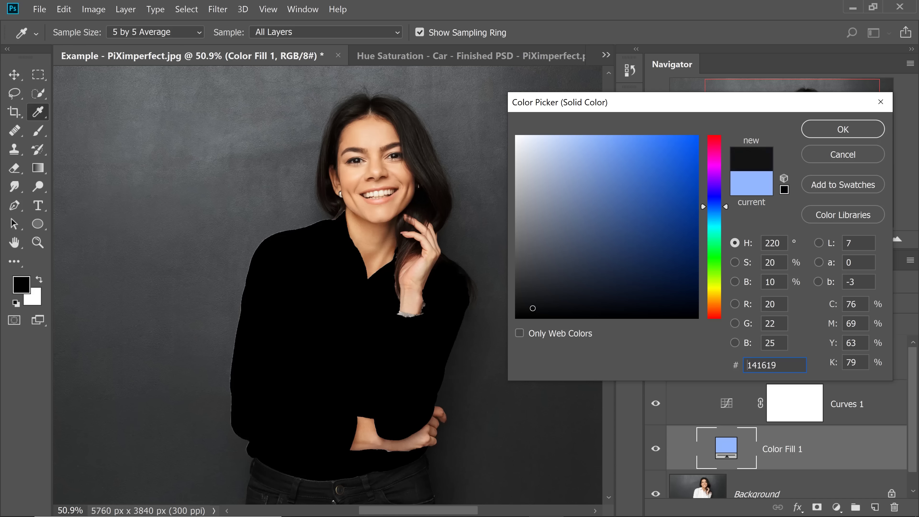
type("000000")
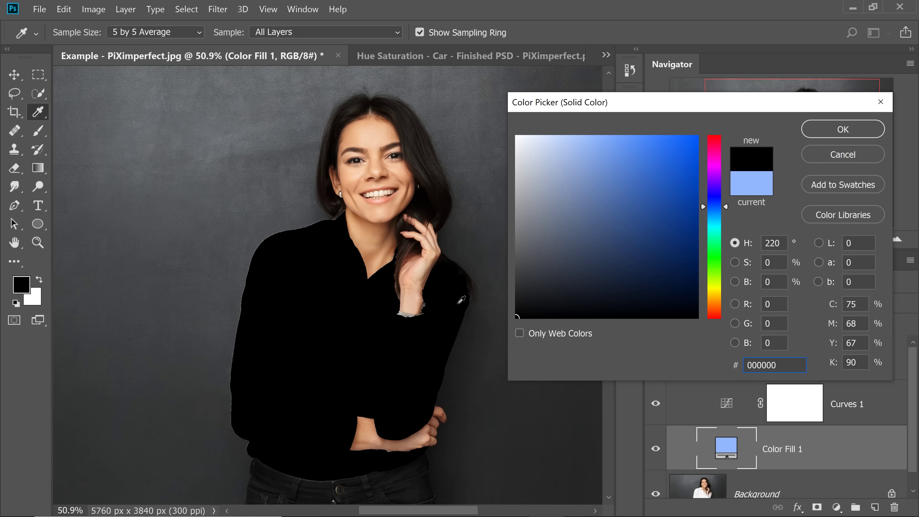
mouse_move(528, 305)
left_mouse_down()
mouse_move(512, 302)
mouse_move(500, 280)
mouse_move(511, 267)
mouse_move(514, 241)
mouse_move(511, 258)
mouse_move(506, 242)
left_mouse_up()
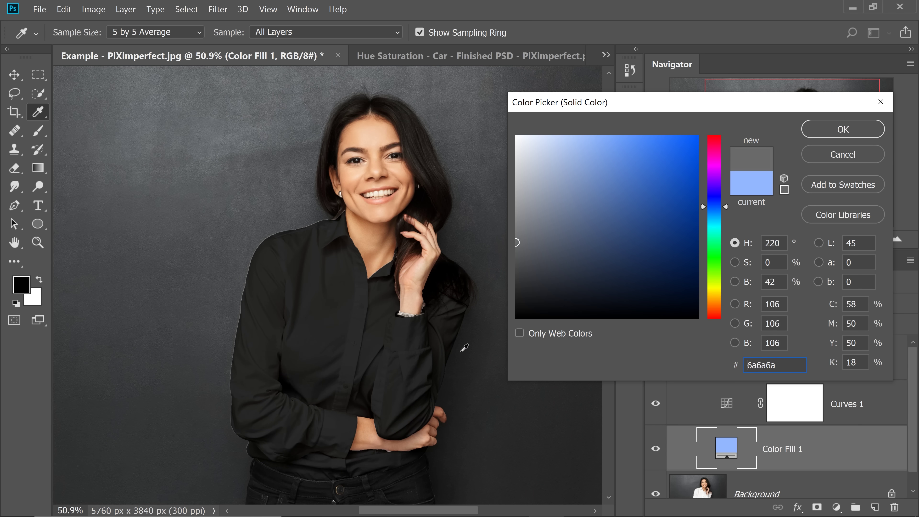
left_click(829, 128)
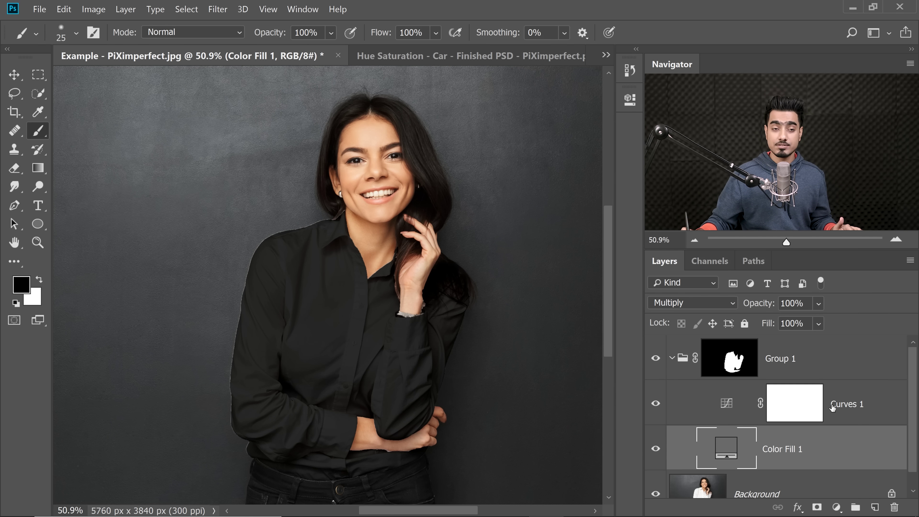
- Add a second Curves layer above the first one in the group and raise its curve steeply to brighten the shirt strongly
left_click(841, 412)
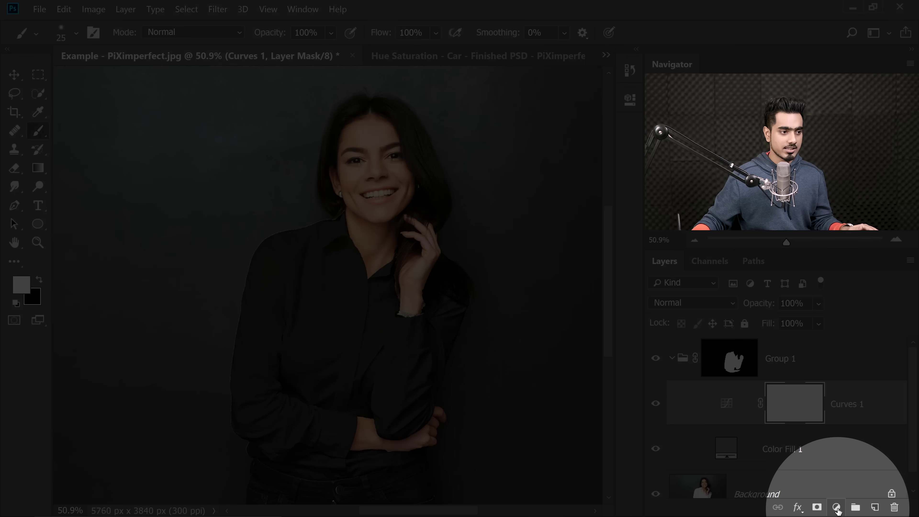
left_click(837, 508)
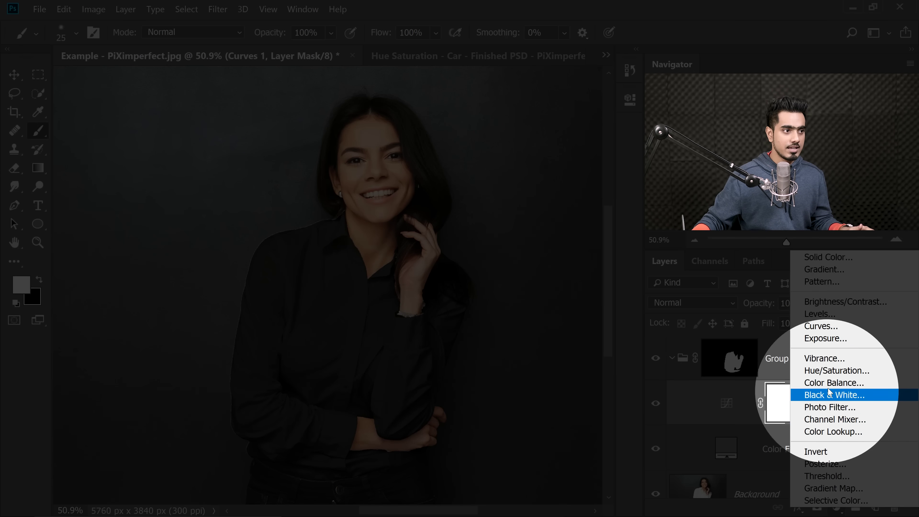
left_click(821, 326)
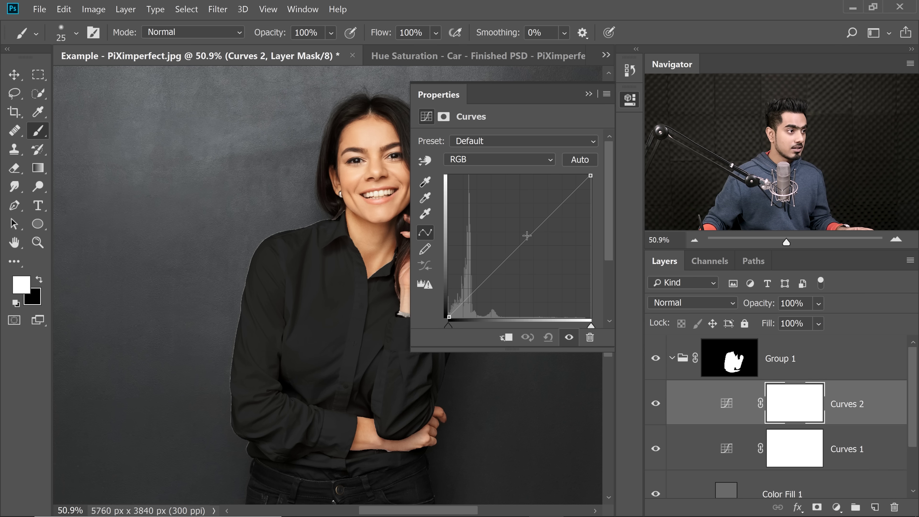
left_click_drag(518, 245, 480, 189)
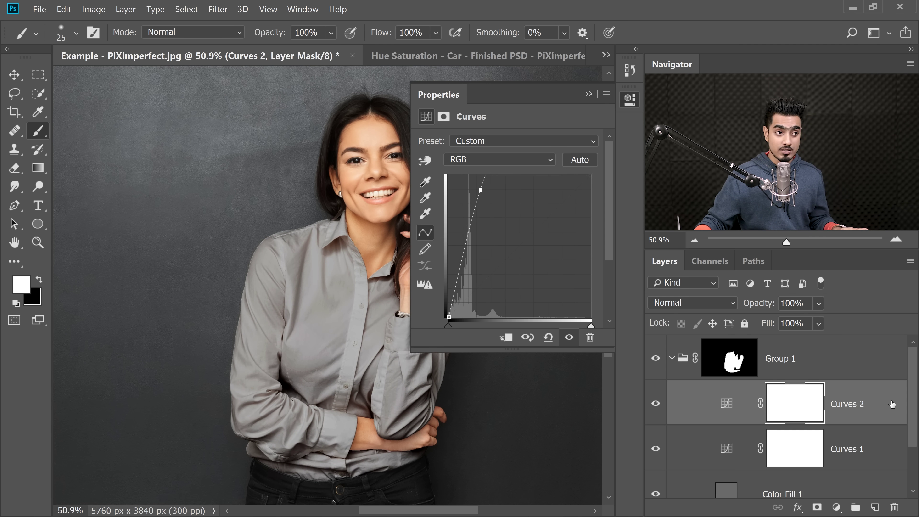
- Set the second Curves layer's Blend If Underlying Layer black point to a split 29 / 101 so it affects only the highlights
left_click_drag(891, 403, 888, 414)
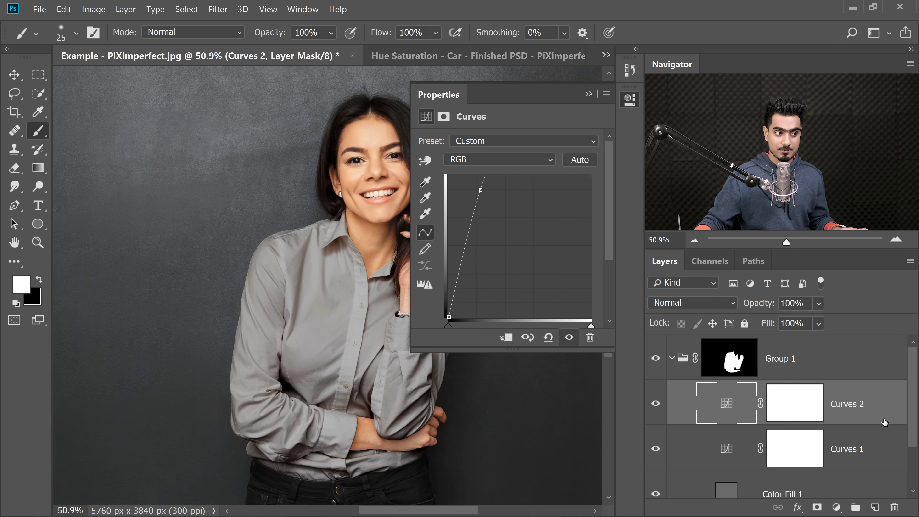
double_click(889, 413)
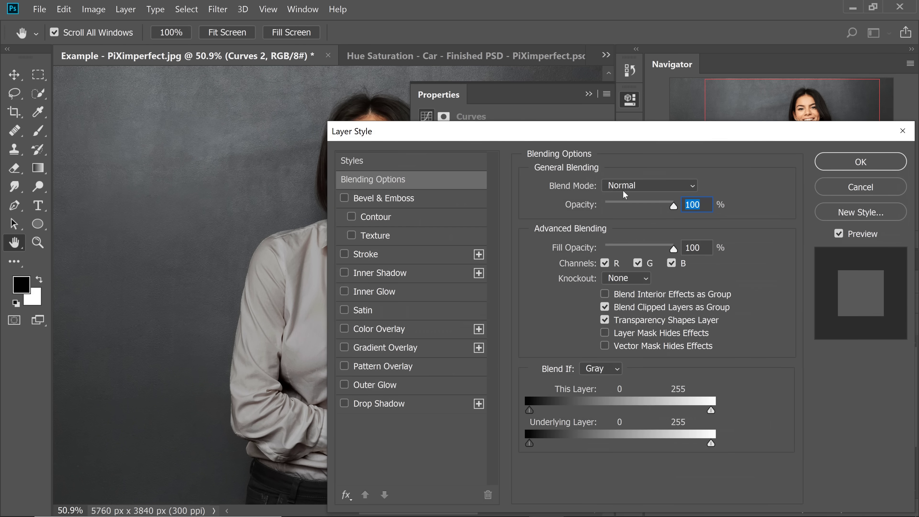
left_click_drag(506, 133, 583, 108)
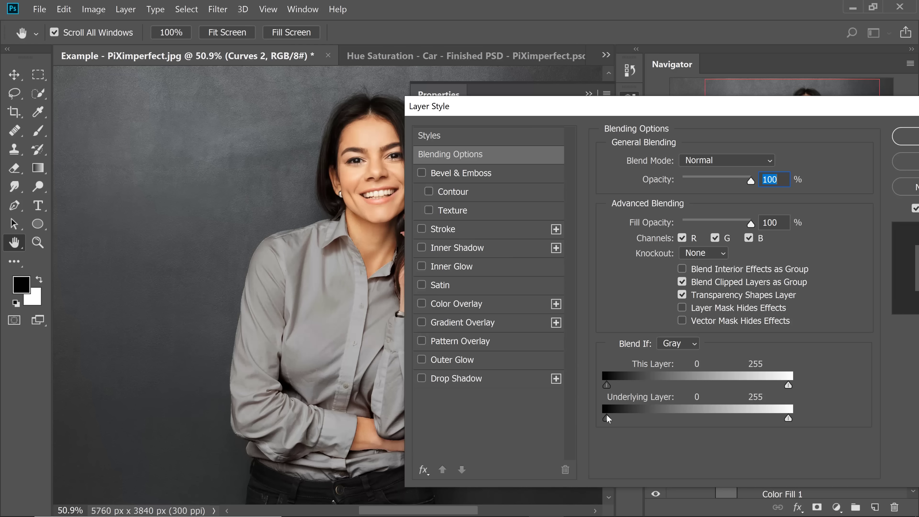
left_click_drag(606, 414, 632, 414)
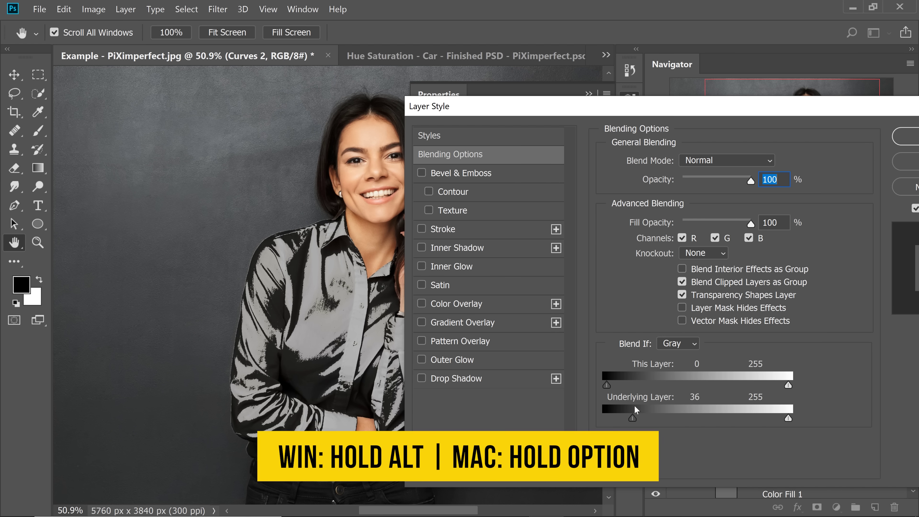
key("alt")
left_click_drag(636, 420, 675, 420)
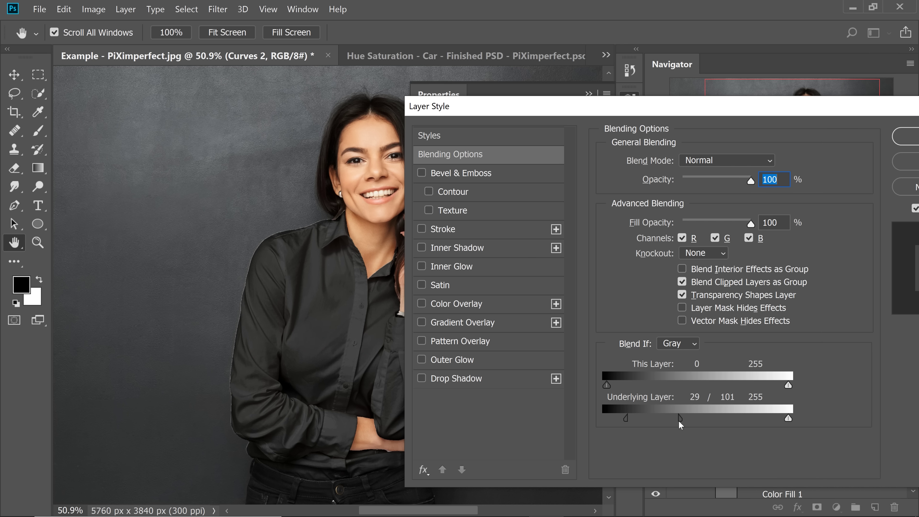
left_click_drag(858, 115, 765, 102)
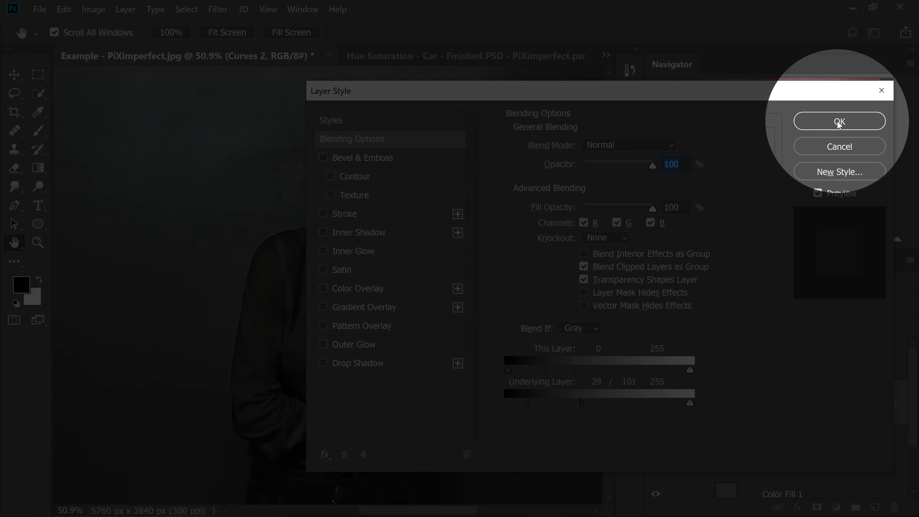
left_click(835, 124)
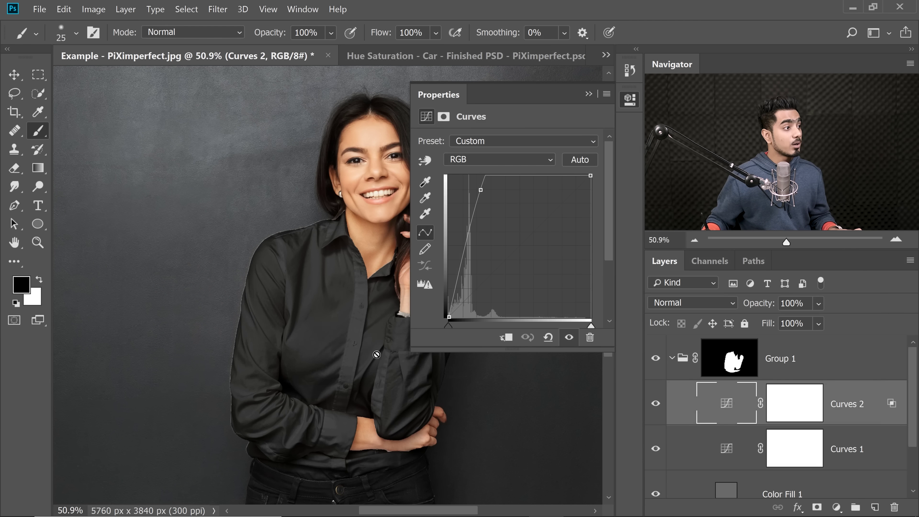
- Add a third Curves layer on top within the group and pull its curve upward to brighten the shirt further
left_click(836, 507)
left_click(820, 329)
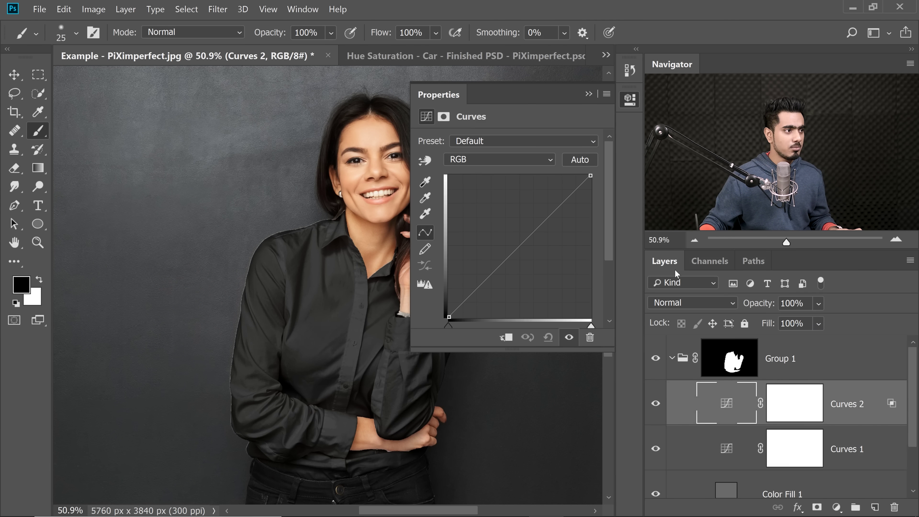
left_click_drag(510, 255, 493, 213)
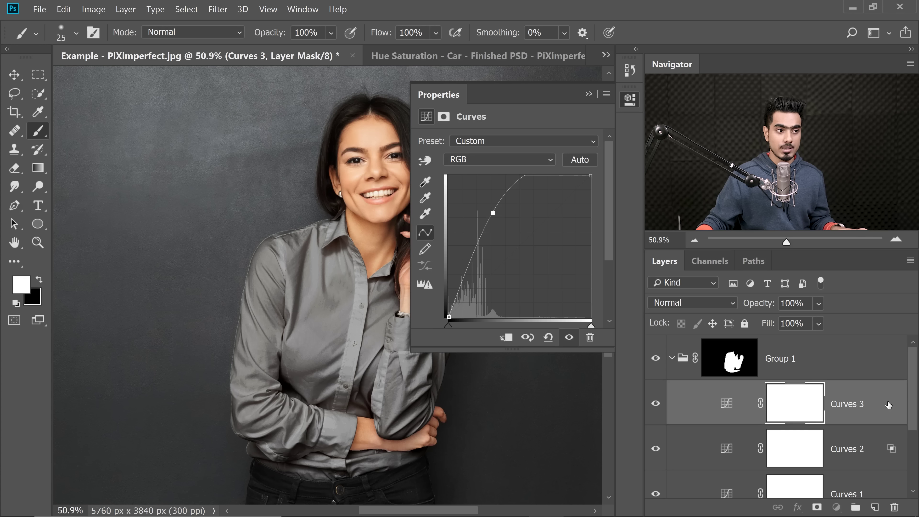
- Split the third Curves layer's Blend If Underlying Layer black point to 46 / 150, limiting it to the brightest folds
left_click(886, 407)
double_click(886, 407)
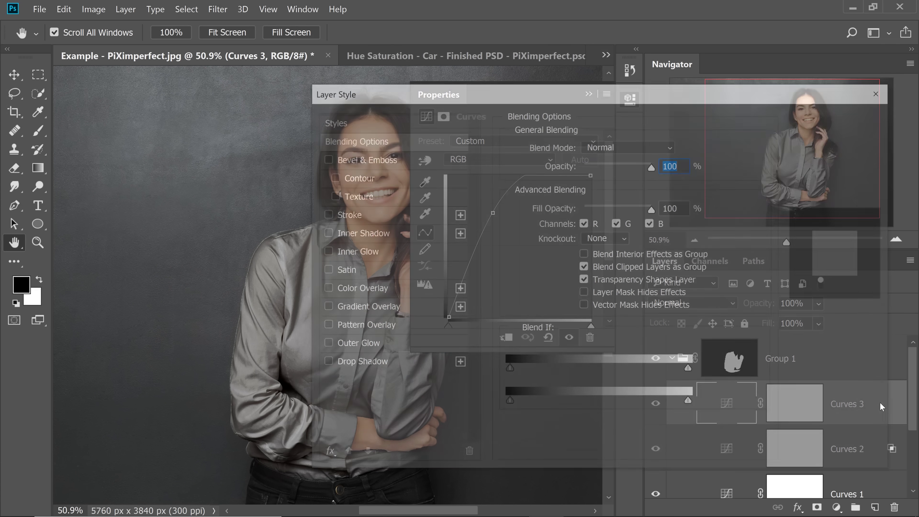
left_click_drag(549, 91, 672, 81)
left_click_drag(631, 393, 688, 393)
left_click_drag(668, 394, 723, 398)
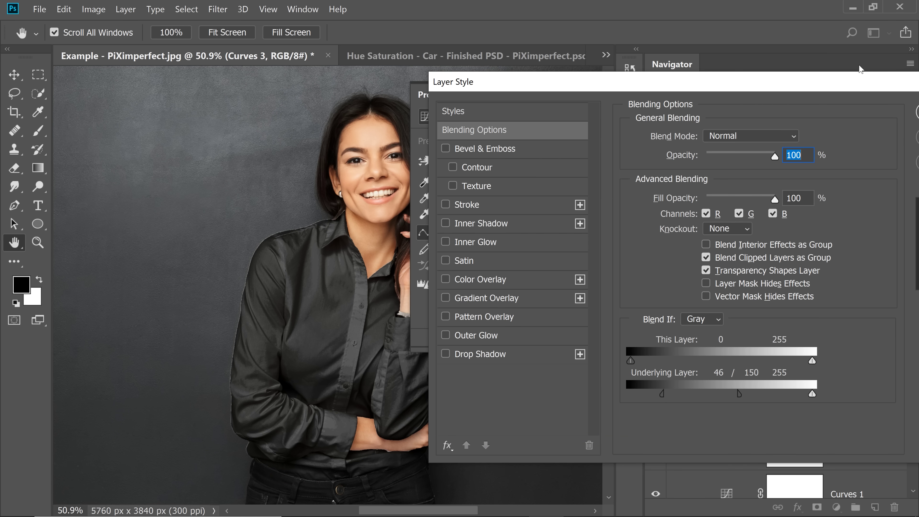
left_click_drag(855, 86, 777, 84)
left_click(893, 119)
- Examine the shirt's fabric up close and compare it with the original by hiding and reshowing the group
mouse_move(366, 307)
left_mouse_down("alt")
mouse_move(389, 306)
mouse_move(380, 309)
left_mouse_up("alt")
key("ctrl+1")
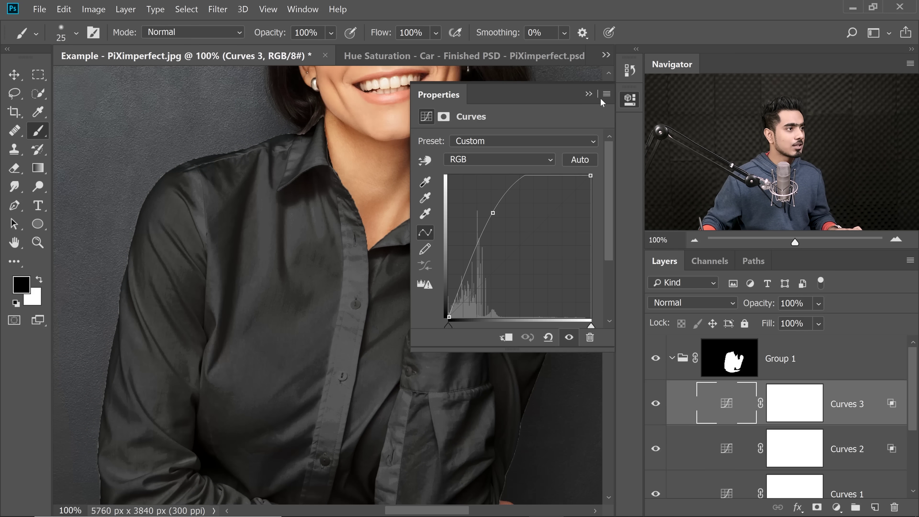
left_click(589, 94)
scroll(502, 137, "down", 2)
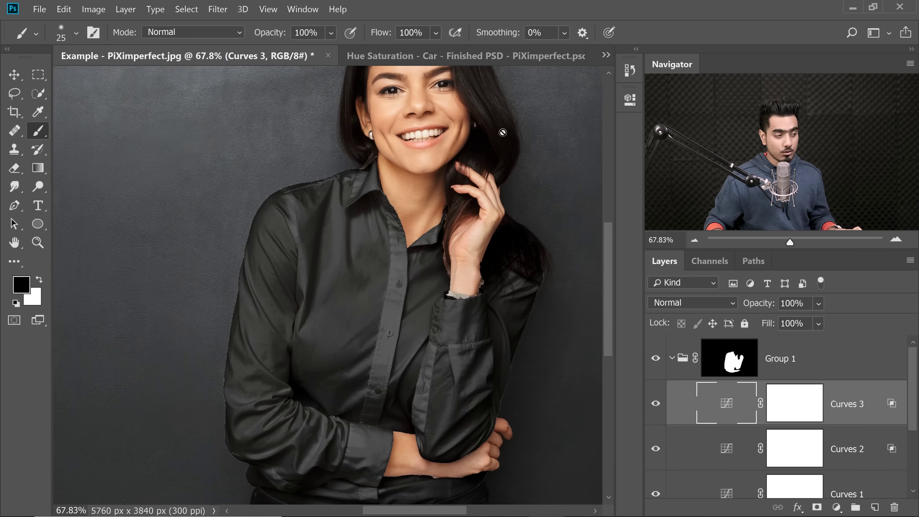
key("ctrl+0")
left_click(655, 358)
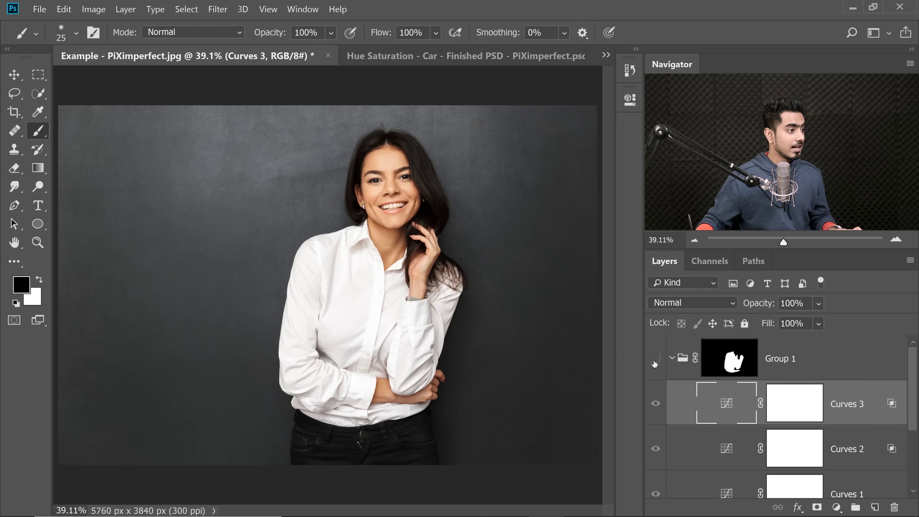
left_click(656, 359)
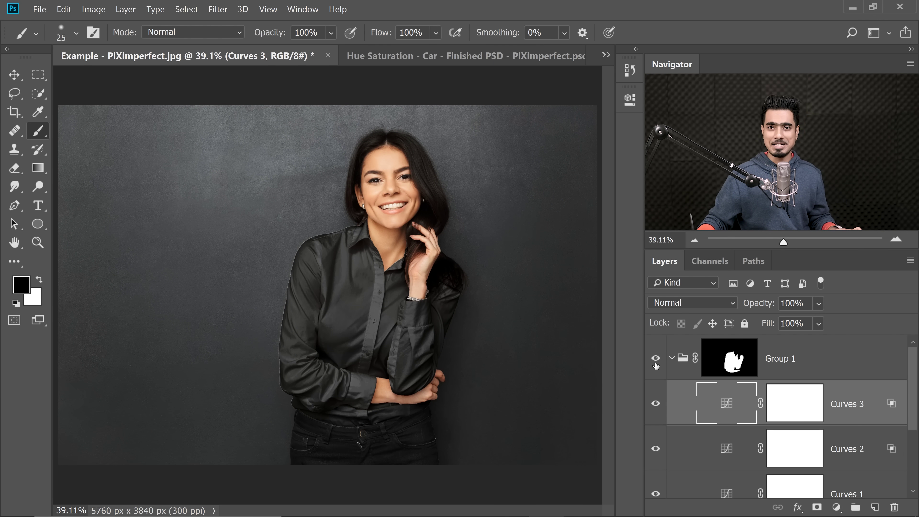
- Paint white on the group's mask with a 9 px brush along the sleeve's outer edge to cover the light fringe
scroll(360, 267, "up", 6)
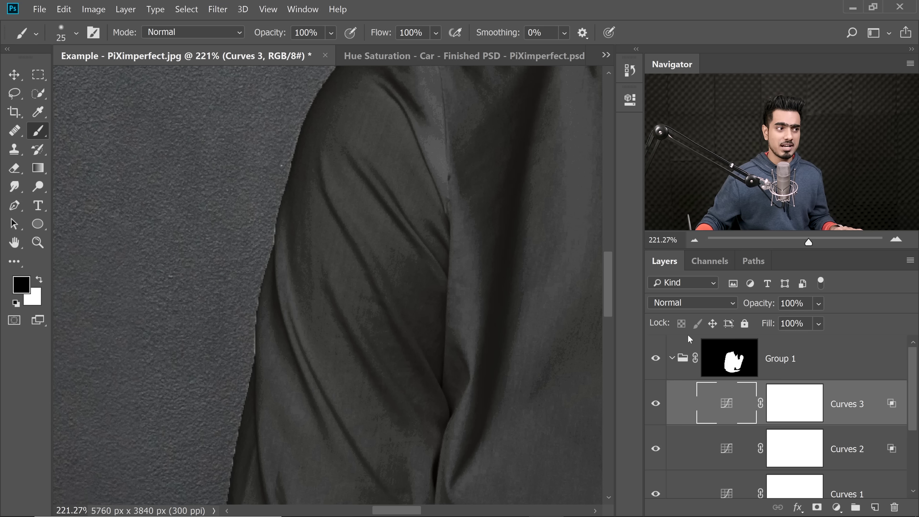
left_click(729, 357)
key("x")
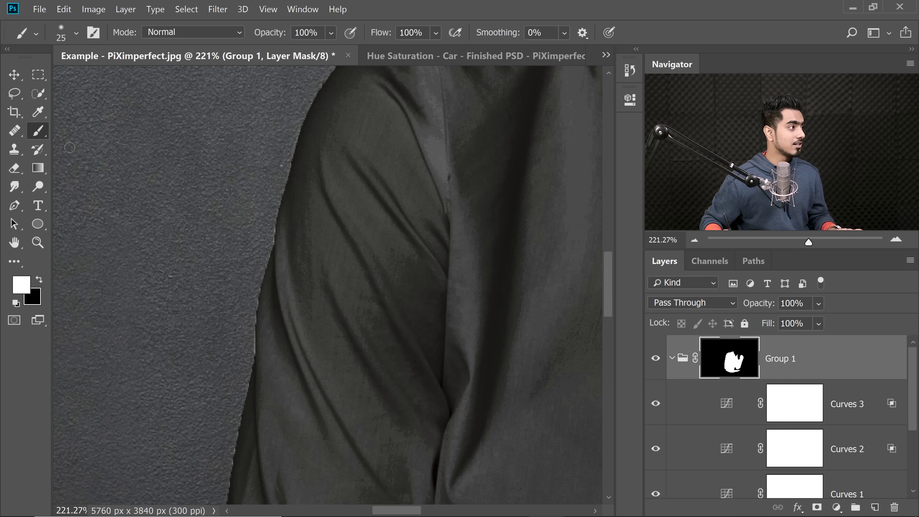
left_click_drag(283, 313, 322, 313)
mouse_move(222, 349)
left_mouse_down()
mouse_move(285, 248)
mouse_move(271, 273)
mouse_move(278, 283)
left_mouse_up()
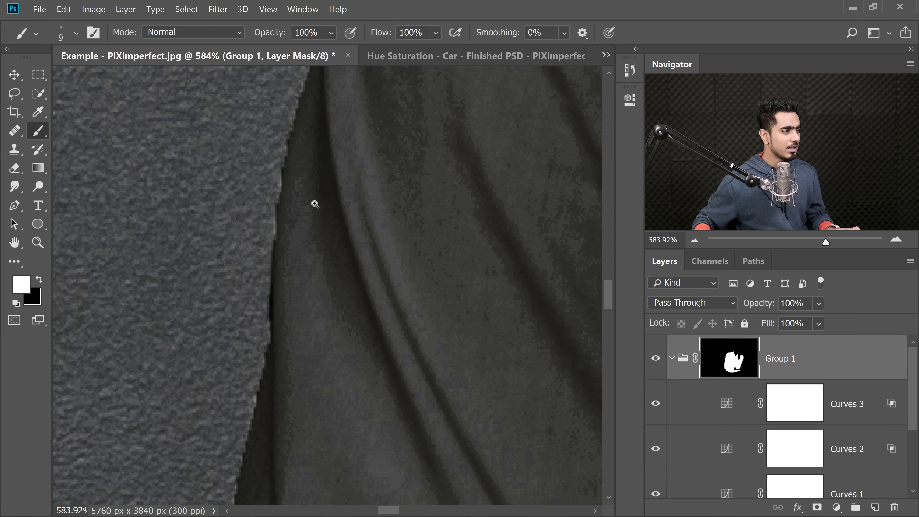
left_click_drag(315, 204, 293, 211)
left_click_drag(370, 193, 378, 192)
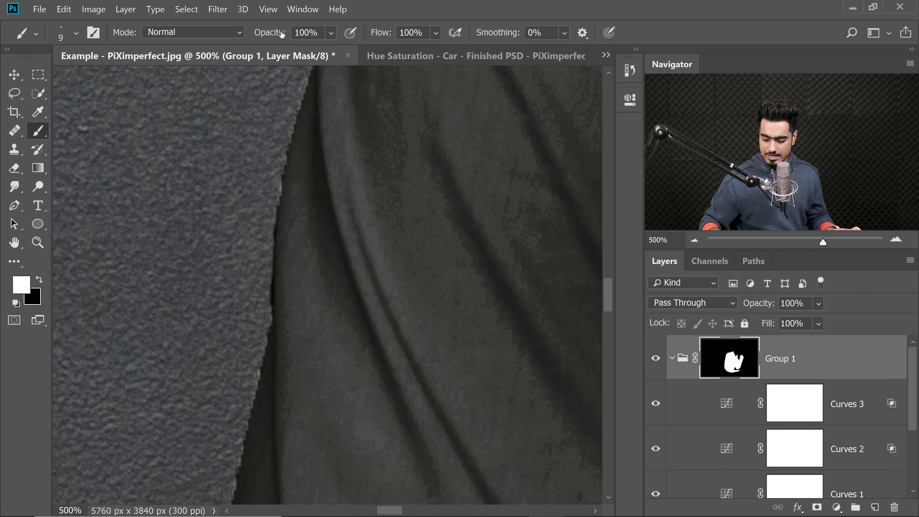